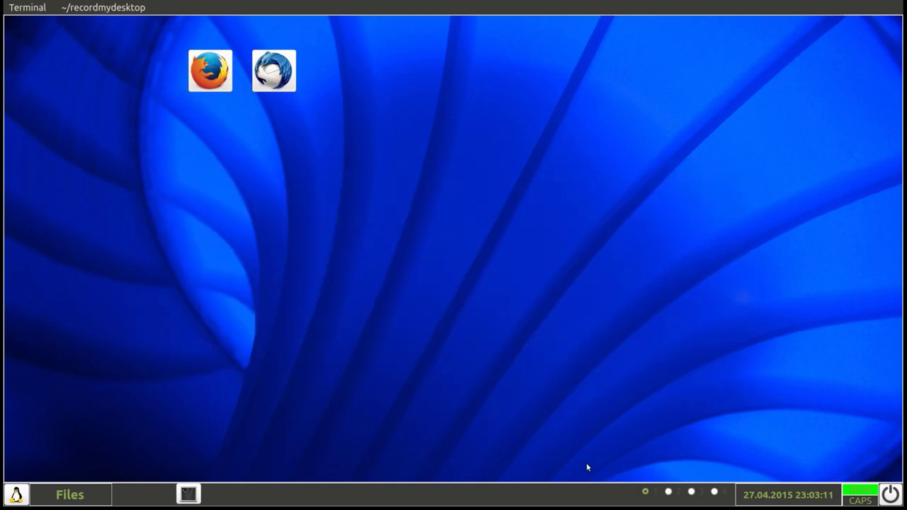
Switch to the second desktop, bring up the terminal window there and clear the text selection in it
left_click(669, 491)
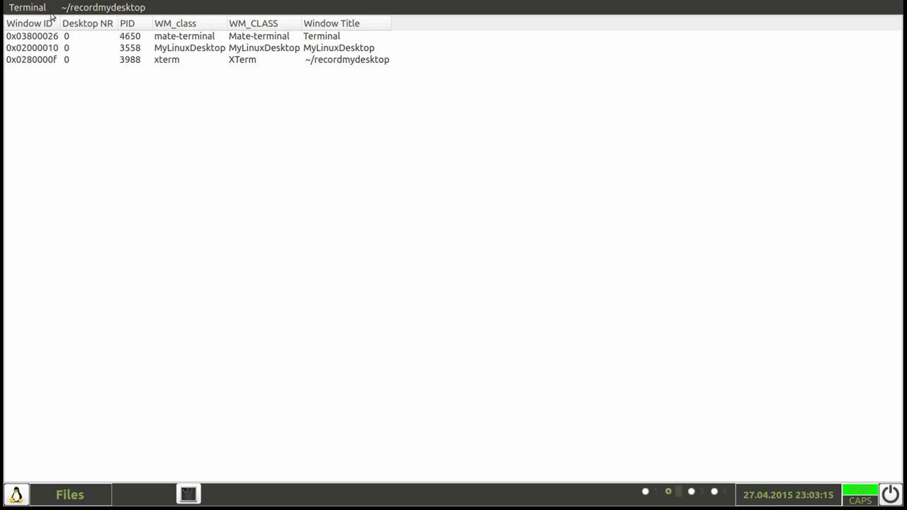
left_click(35, 8)
left_click_drag(310, 170, 260, 161)
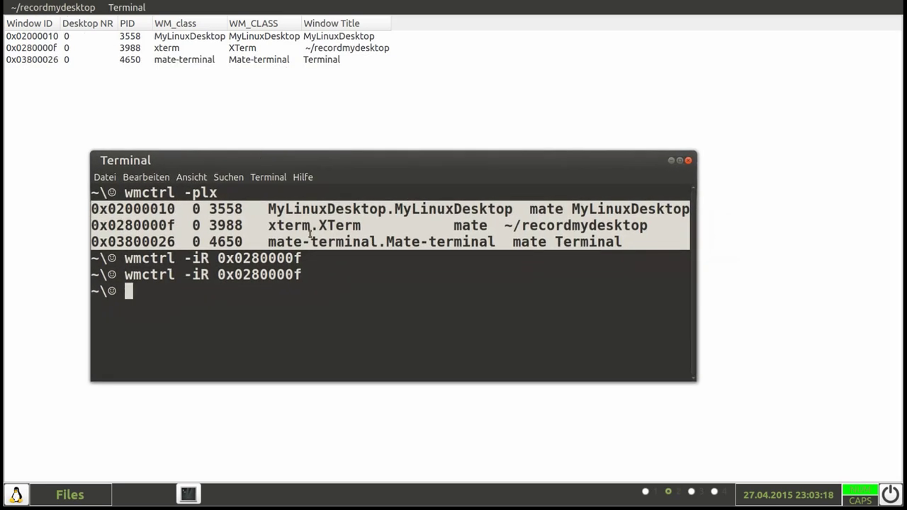
left_click(315, 292)
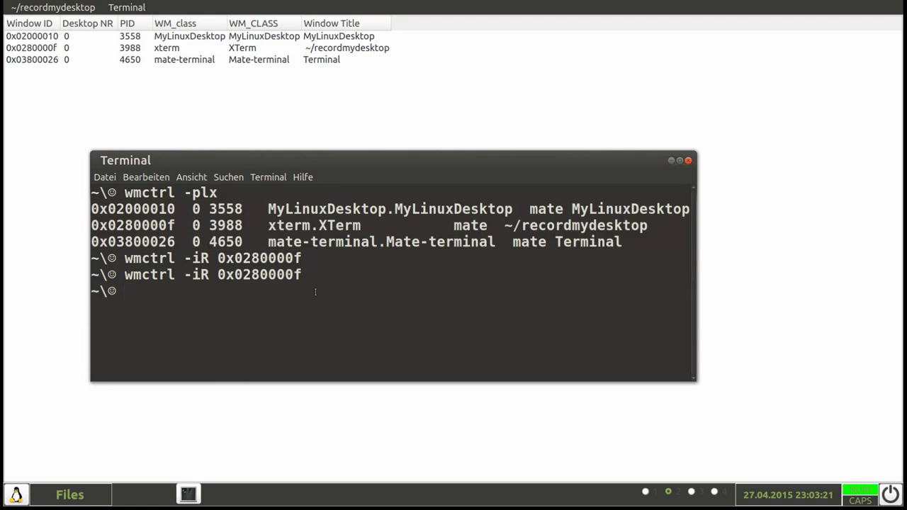
Clear the terminal output and list the open windows with wmctrl -plx
type("clear")
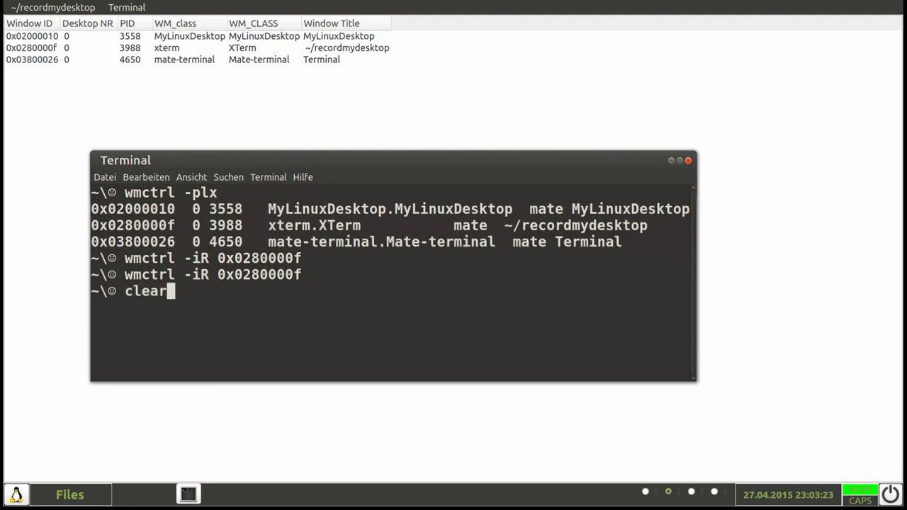
key("Return")
key("Up")
key("Up")
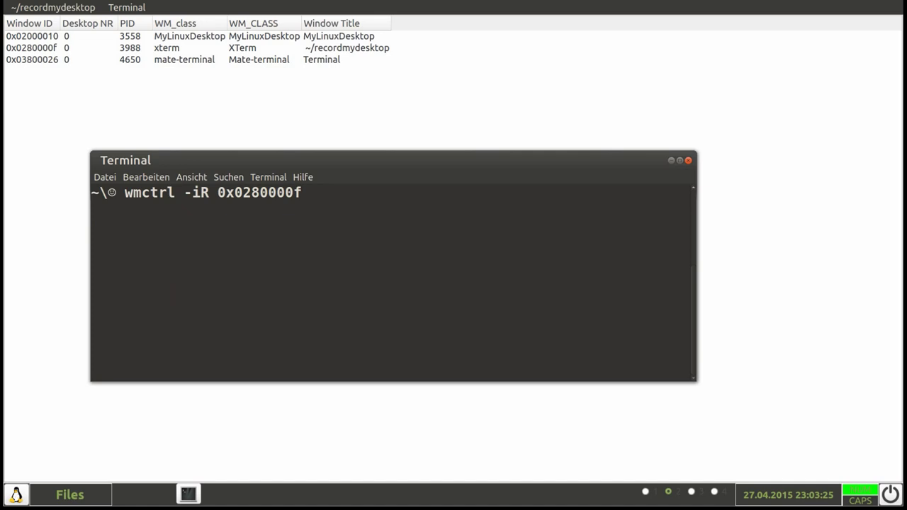
key("Up")
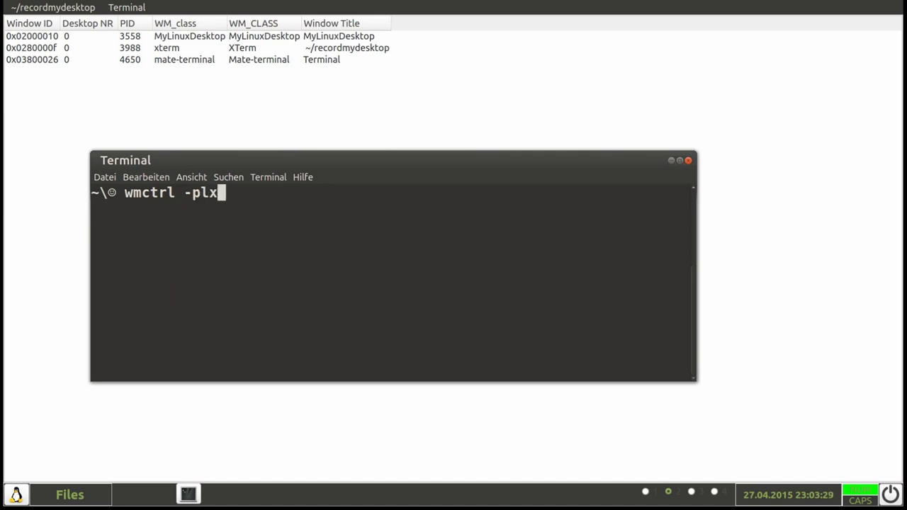
key("Return")
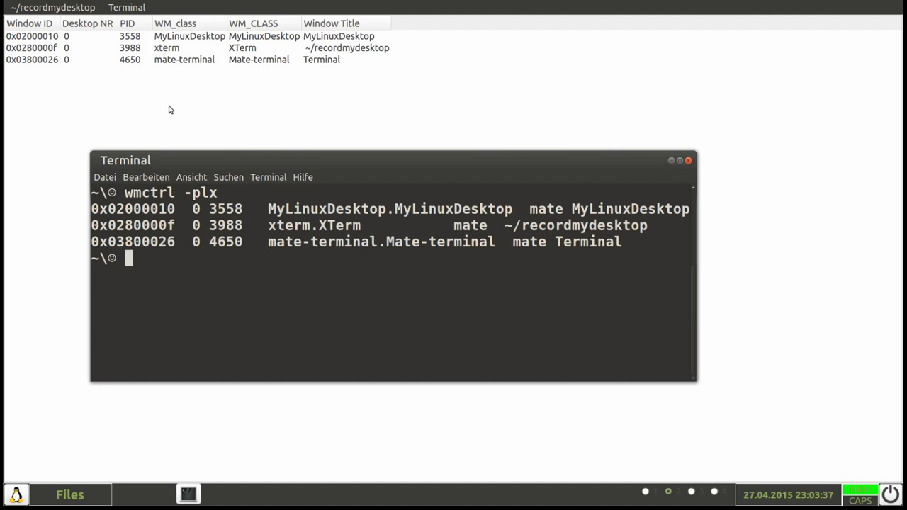
Minimise the terminal, restore it through its mate-terminal entry in the desktop's window list, and minimise it again
left_click(369, 110)
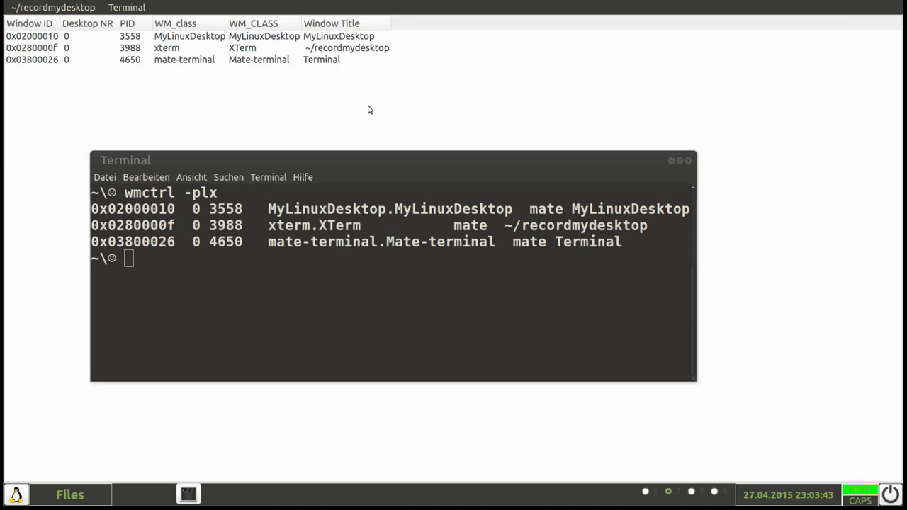
left_click(670, 161)
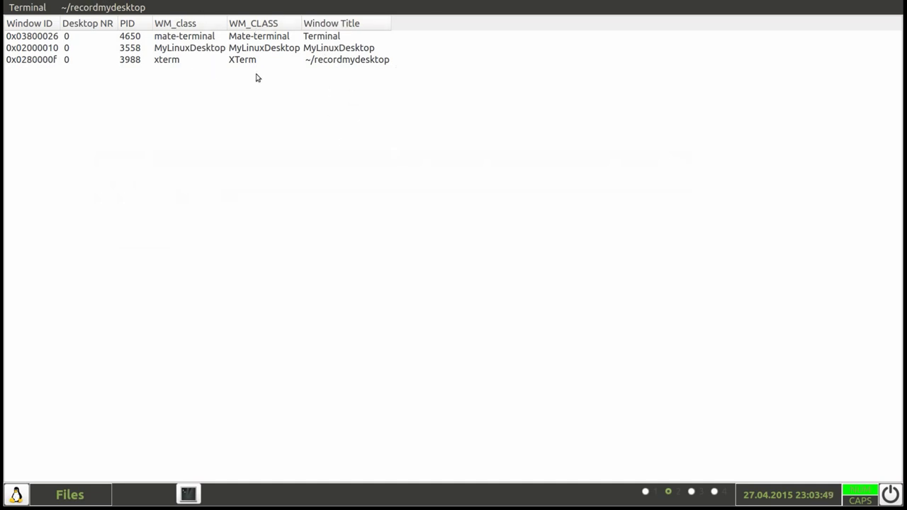
left_click(260, 37)
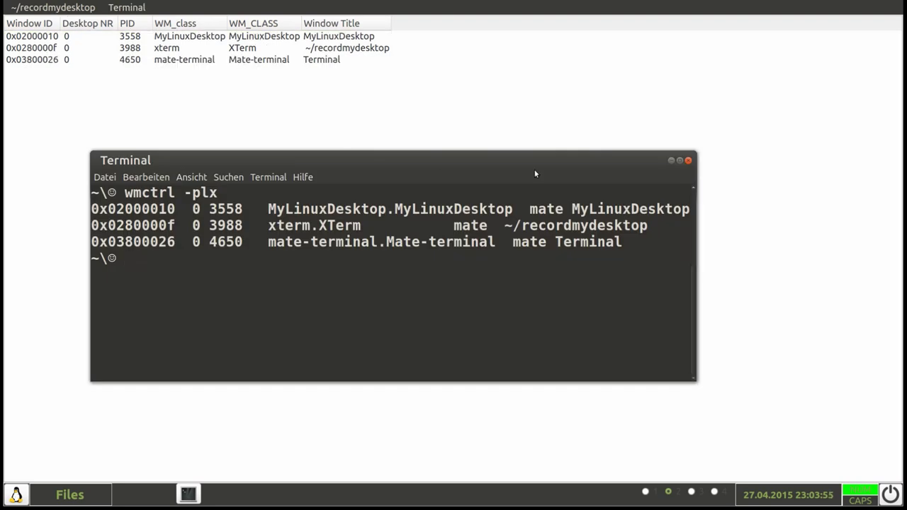
left_click(671, 161)
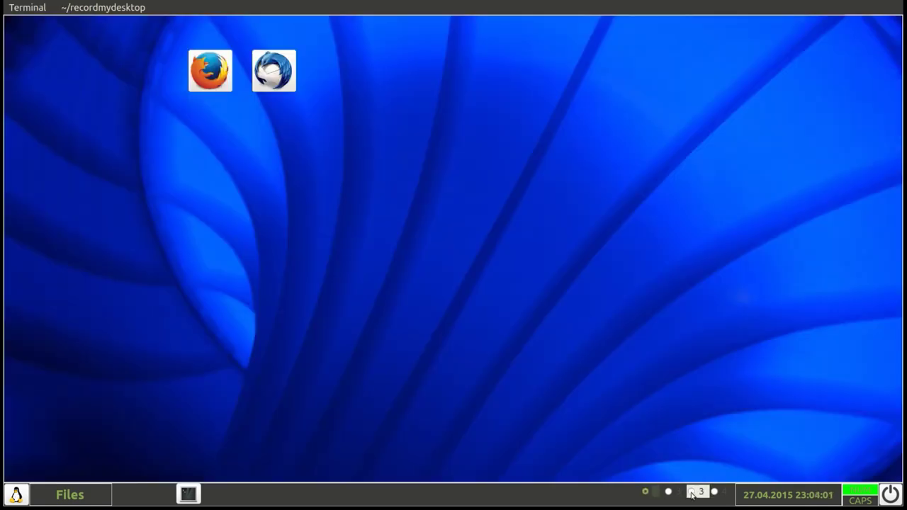
Switch by way of the third desktop to the fourth one and restore the terminal window there
left_click(693, 493)
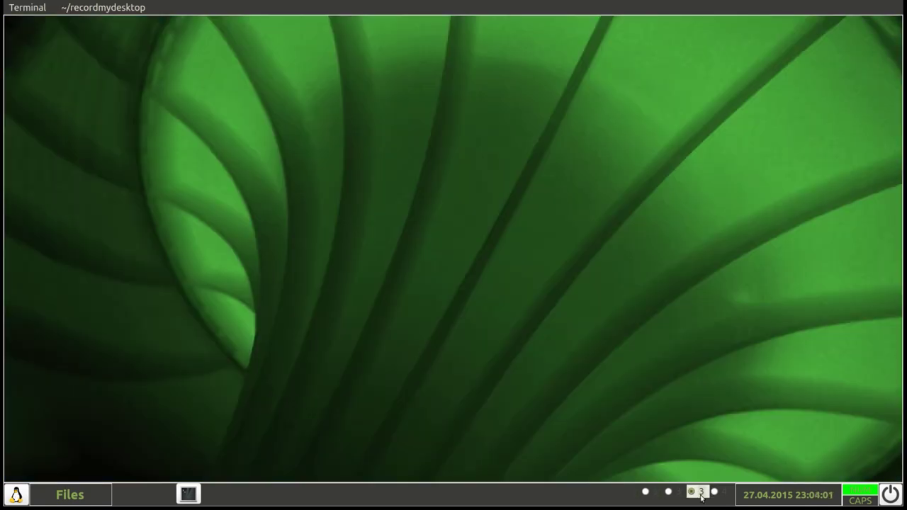
left_click(714, 492)
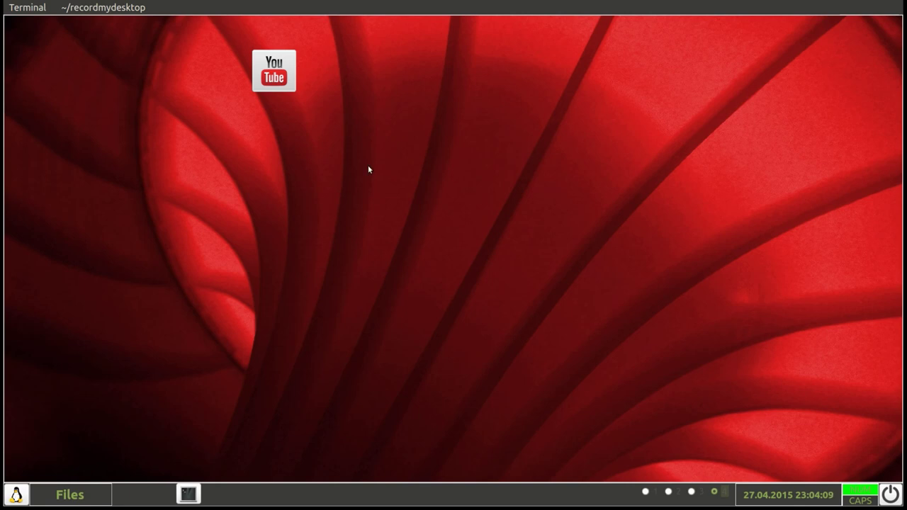
left_click(36, 9)
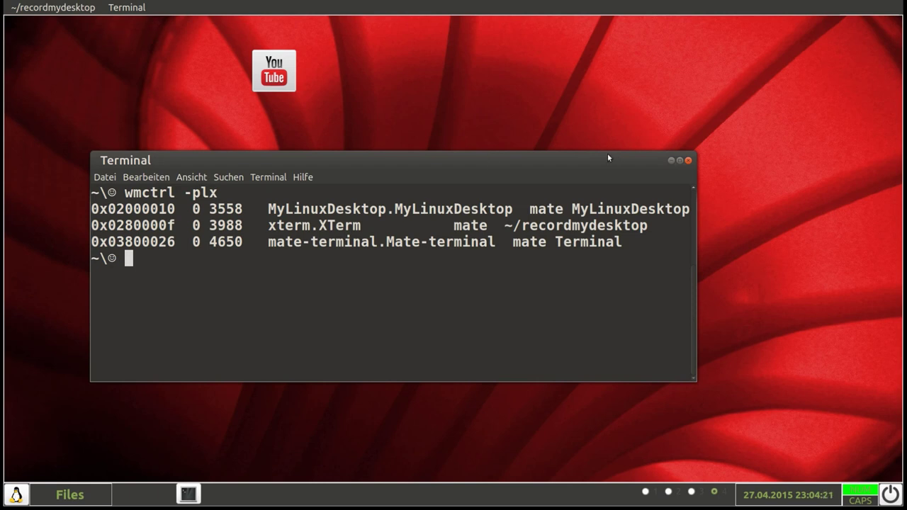
Reposition the terminal window slightly on the fourth desktop and highlight the desktop number in the first listed window's row
left_click_drag(595, 155, 628, 149)
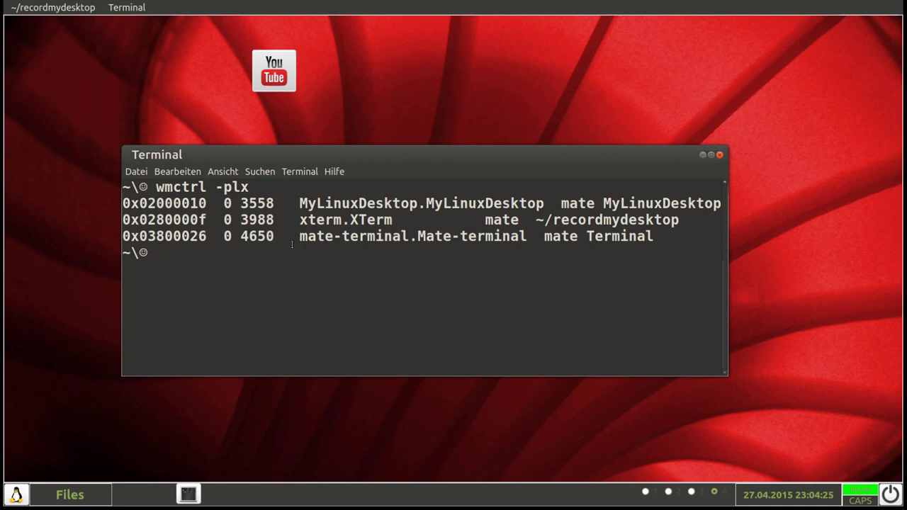
double_click(223, 203)
left_click_drag(593, 151, 584, 144)
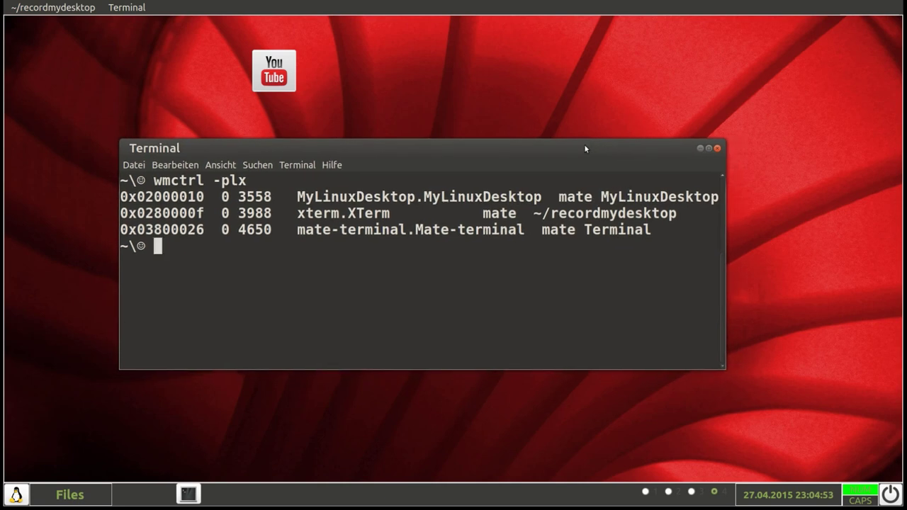
left_click(724, 68)
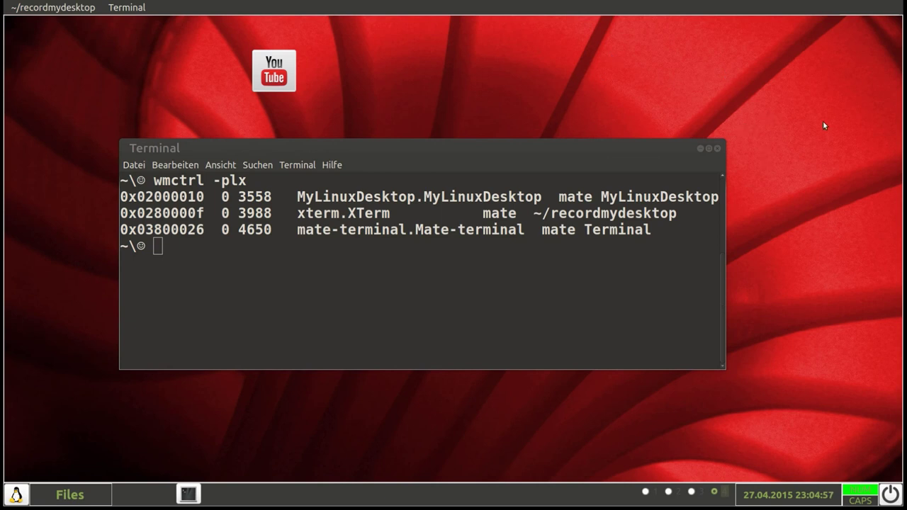
left_click_drag(515, 149, 506, 150)
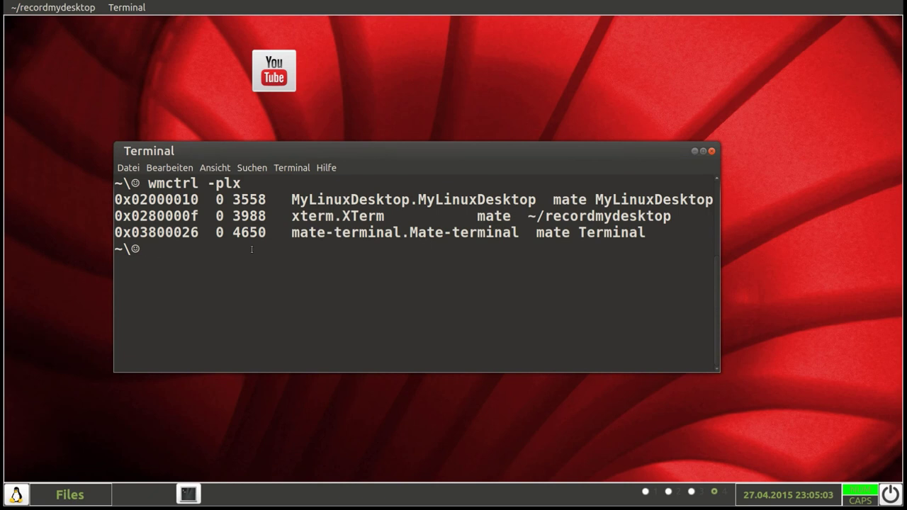
Clear the terminal and launch the CompizConfig settings manager with the ccsm command
type("clear")
key("Return")
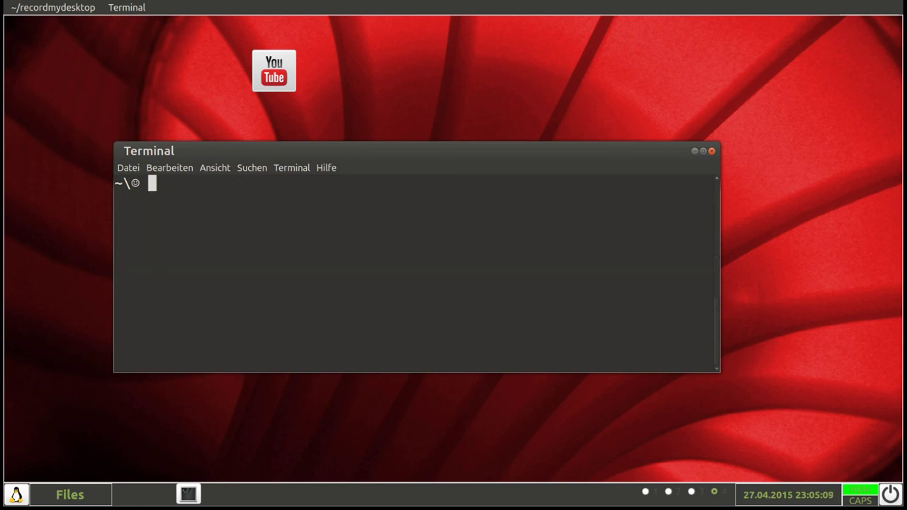
type("ccsm")
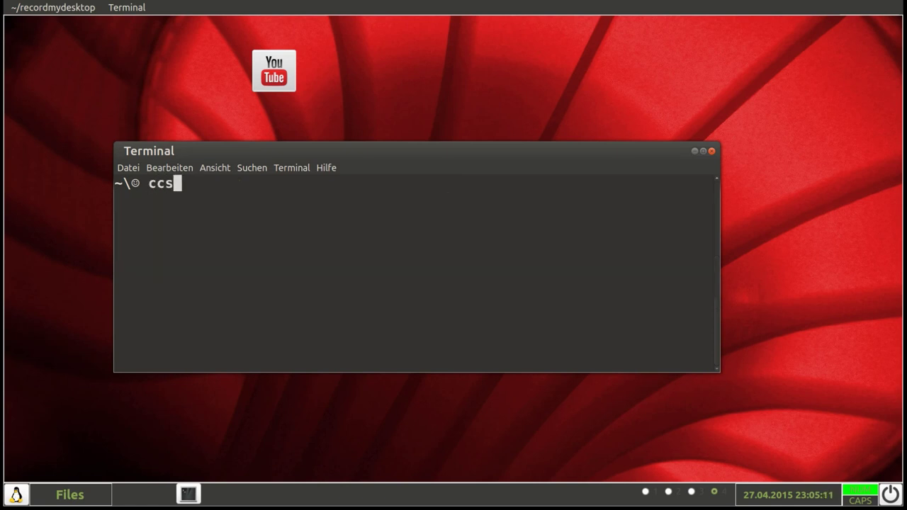
key("Return")
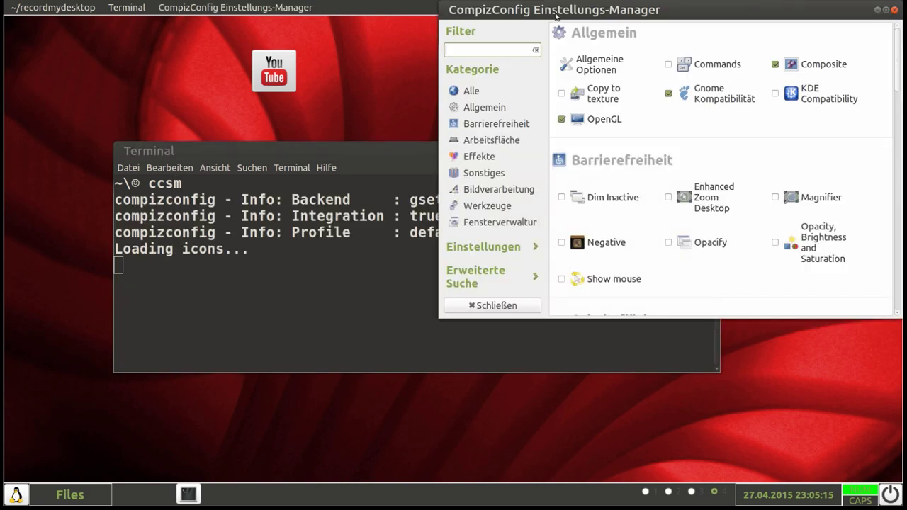
Maximise the settings manager and open the Window Rules plugin's settings in the window management category
double_click(557, 15)
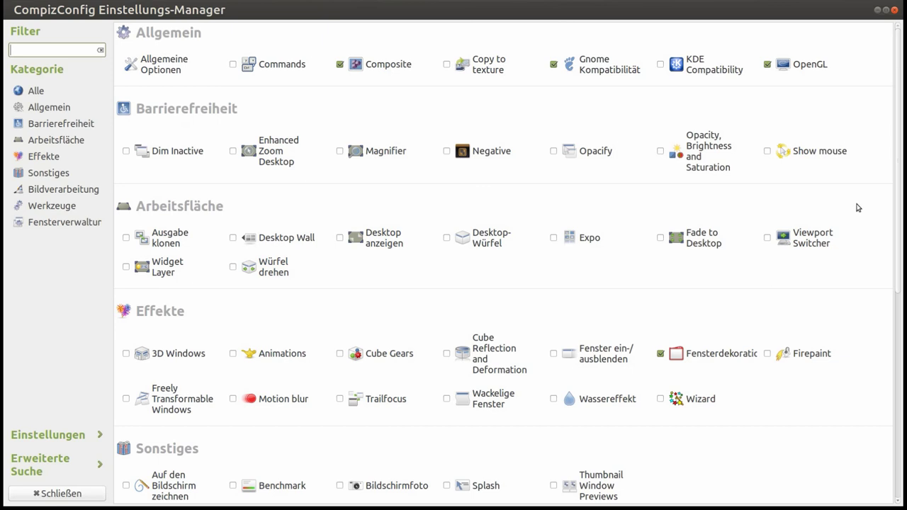
scroll(851, 211, "down", 3)
scroll(858, 224, "down", 3)
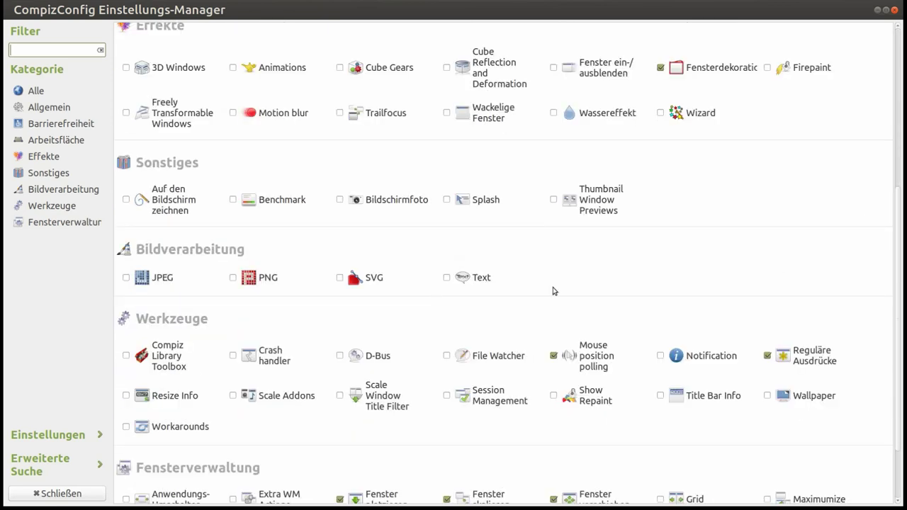
scroll(745, 239, "down", 2)
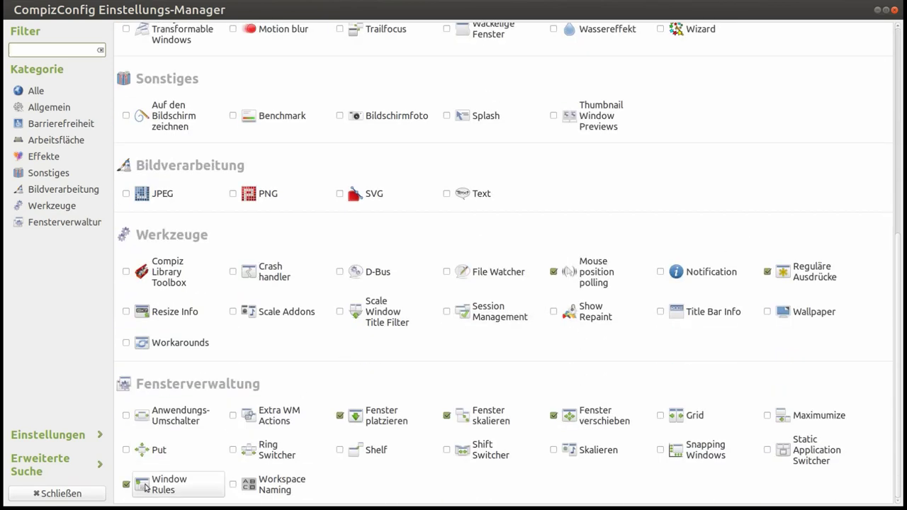
left_click(170, 484)
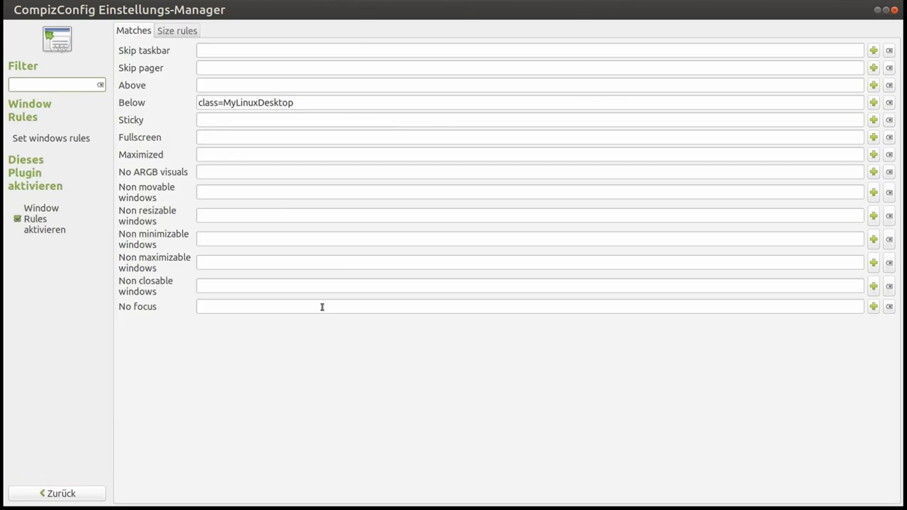
Highlight the class name MyLinuxDesktop in the Below rule to examine it, and clear the selection
left_click(298, 102)
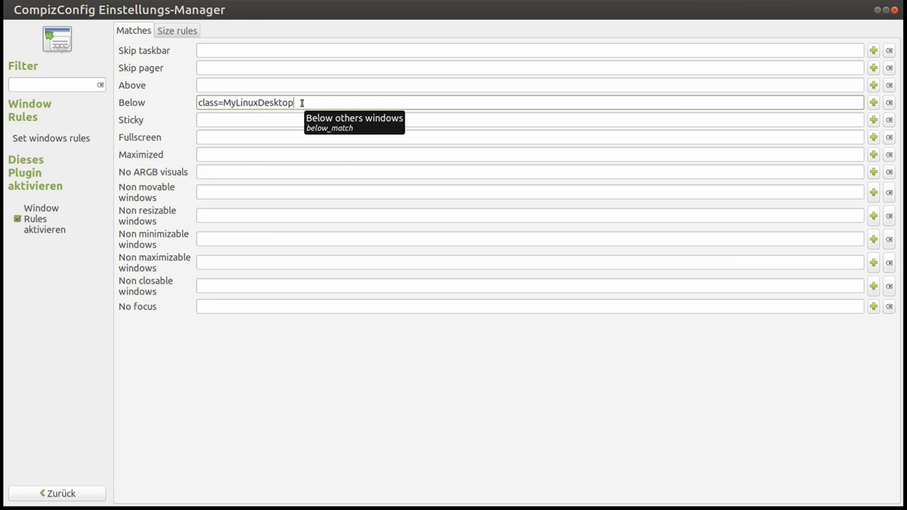
key("shift+Left")
key("shift+Left")
key("shift+Left")
key("shift+Left")
key("shift+Left")
key("shift+Left")
key("shift+Left")
key("shift+Left")
key("shift+Left")
key("shift+Left")
key("shift+Left")
key("shift+Left")
key("shift+Left")
key("shift+Left")
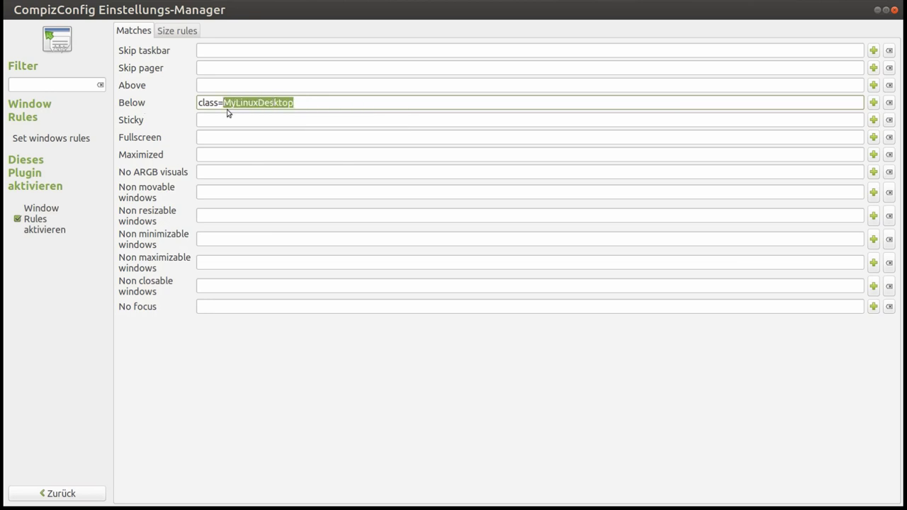
left_click(350, 105)
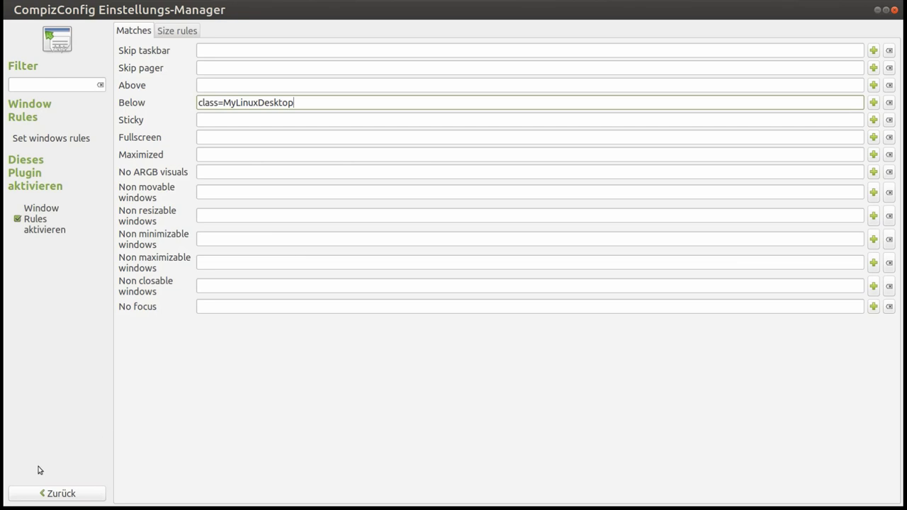
Examine which plugins are enabled in the full plugin overview and close the settings manager
left_click(48, 496)
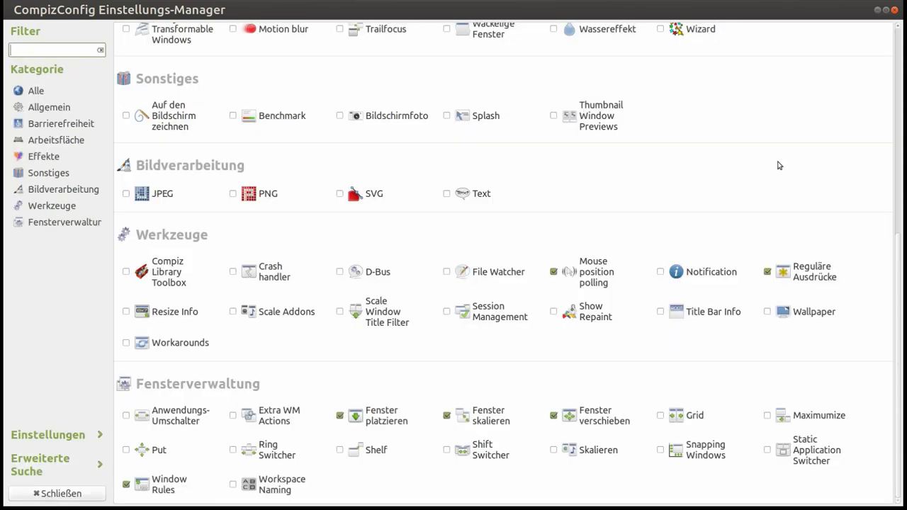
scroll(795, 165, "up", 5)
scroll(885, 153, "up", 5)
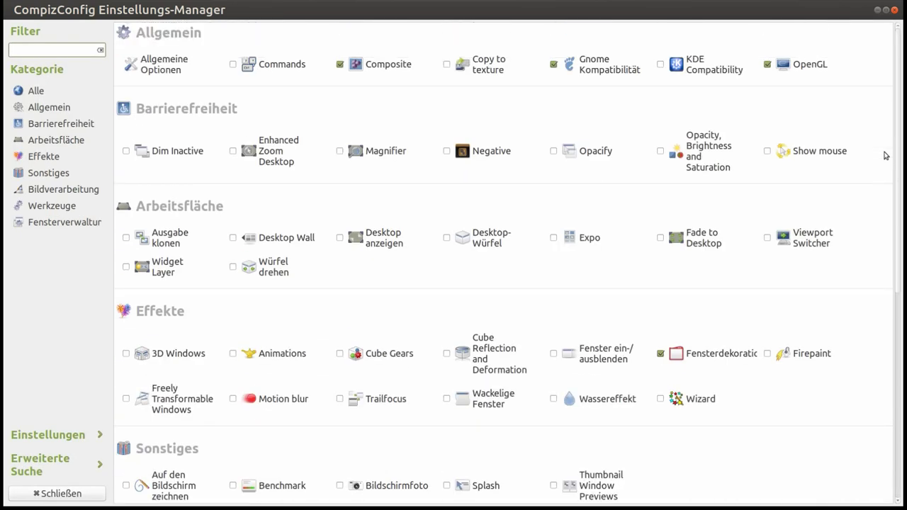
scroll(886, 155, "down", 10)
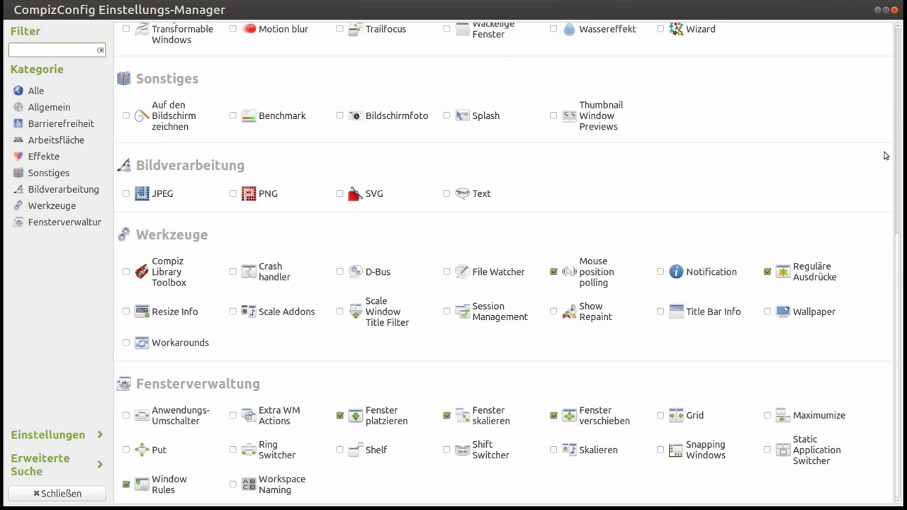
scroll(885, 155, "up", 10)
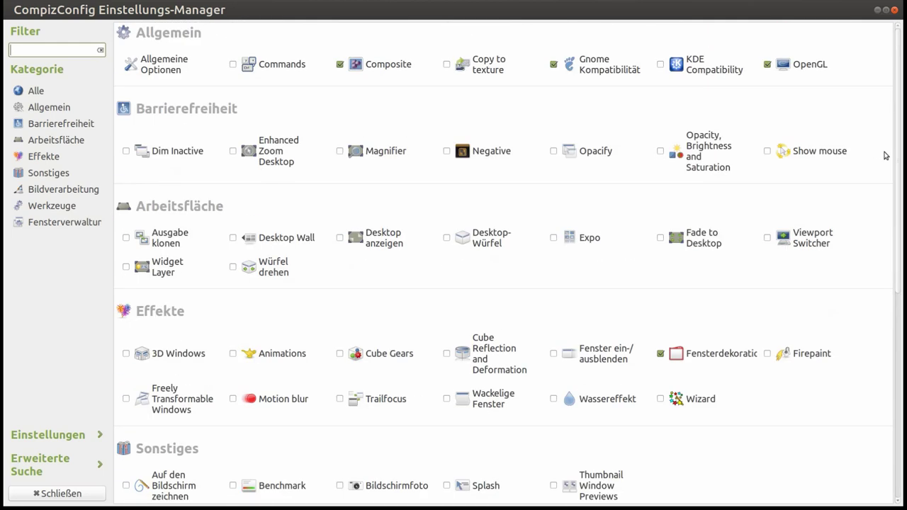
left_click(895, 11)
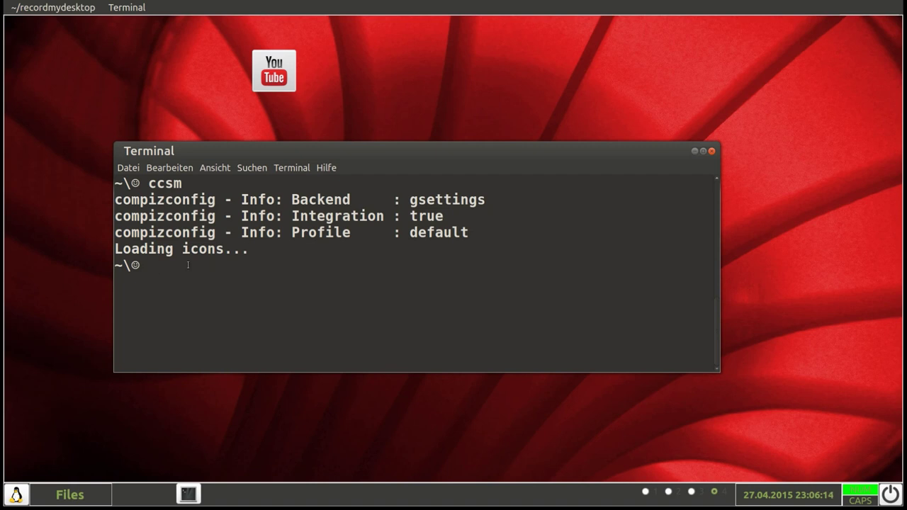
Open the home folder in the Dolphin file manager and move its window towards the middle of the desktop
left_click(63, 498)
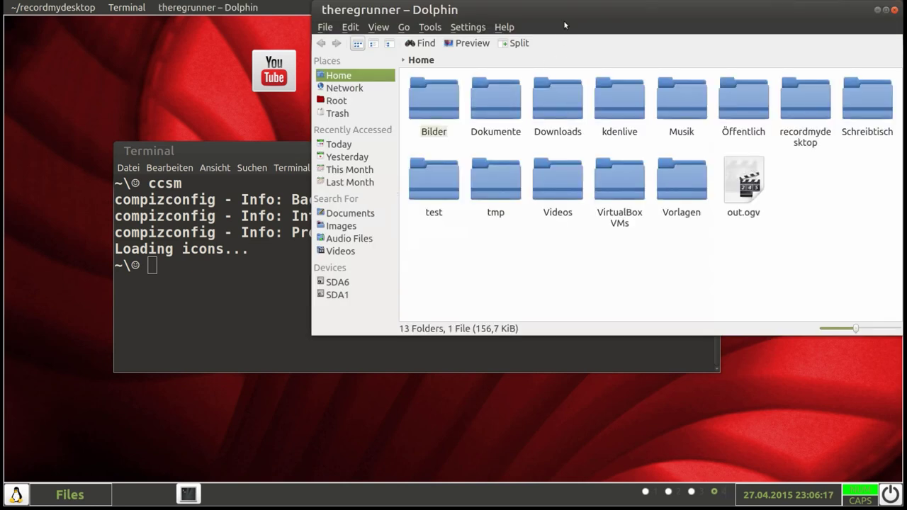
left_click_drag(555, 14, 381, 98)
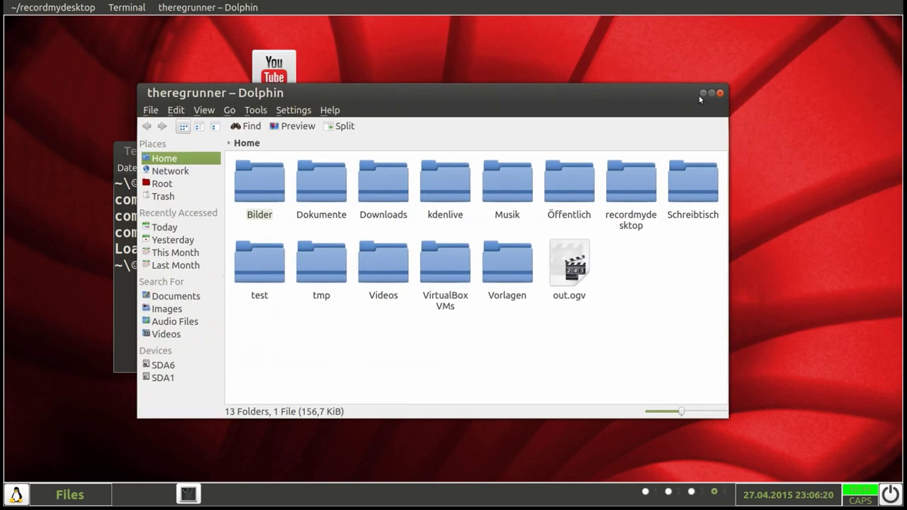
Move the Dolphin window around over the desktop and the terminal, and close it
left_click_drag(648, 96, 695, 88)
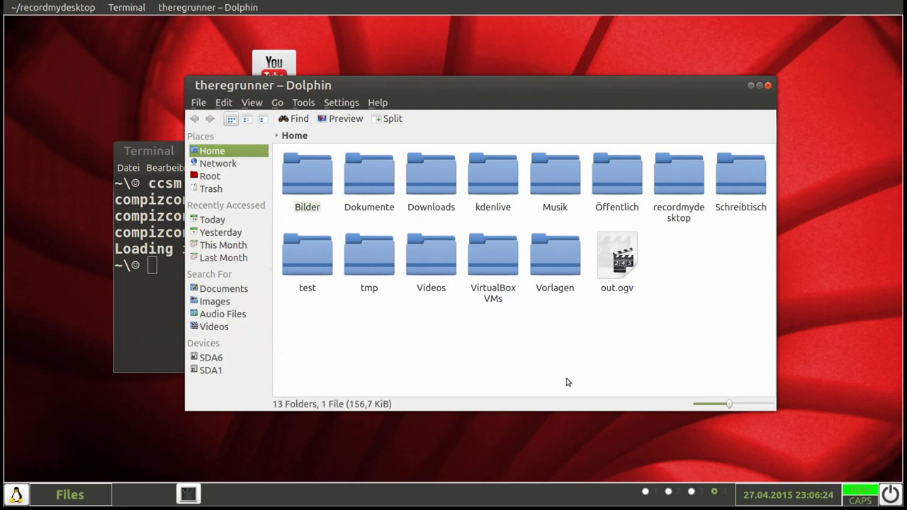
left_click_drag(645, 85, 649, 92)
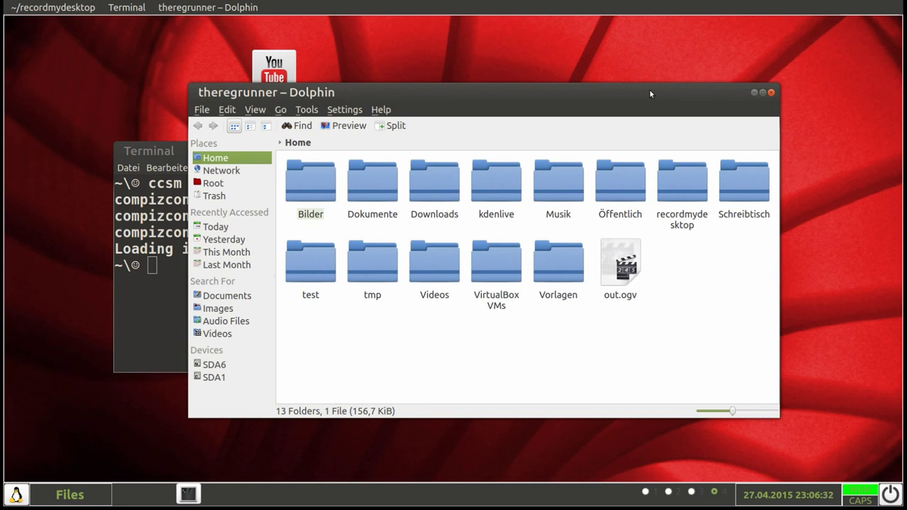
left_click_drag(649, 90, 612, 88)
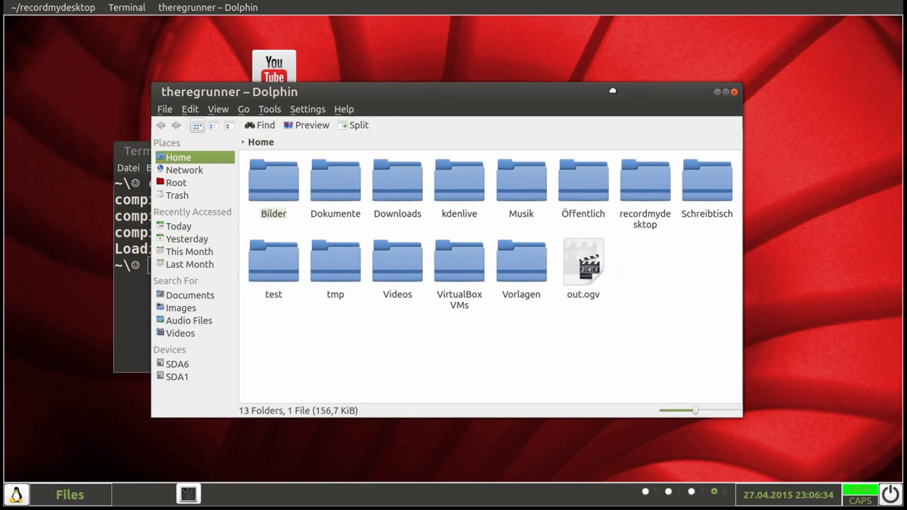
left_click(735, 93)
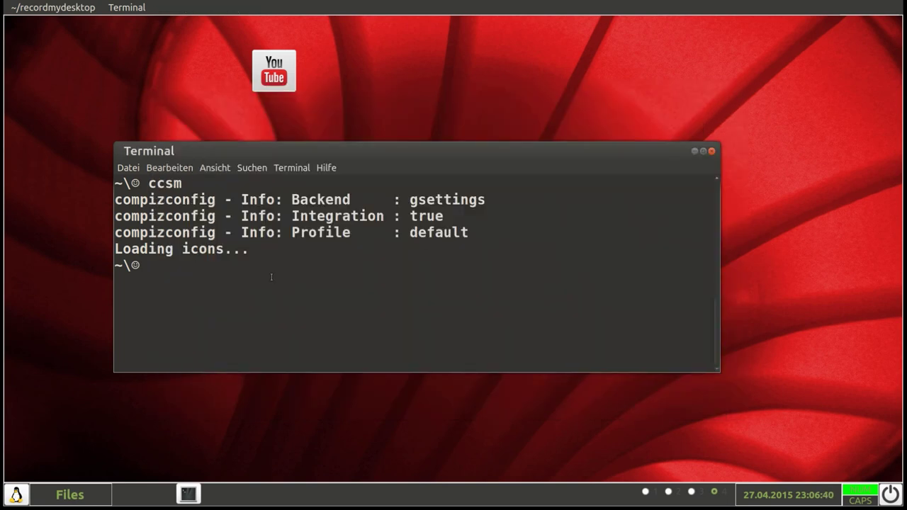
Focus the terminal and run the clear command to empty its output
double_click(249, 266)
left_click(249, 269)
type("clear")
key("Return")
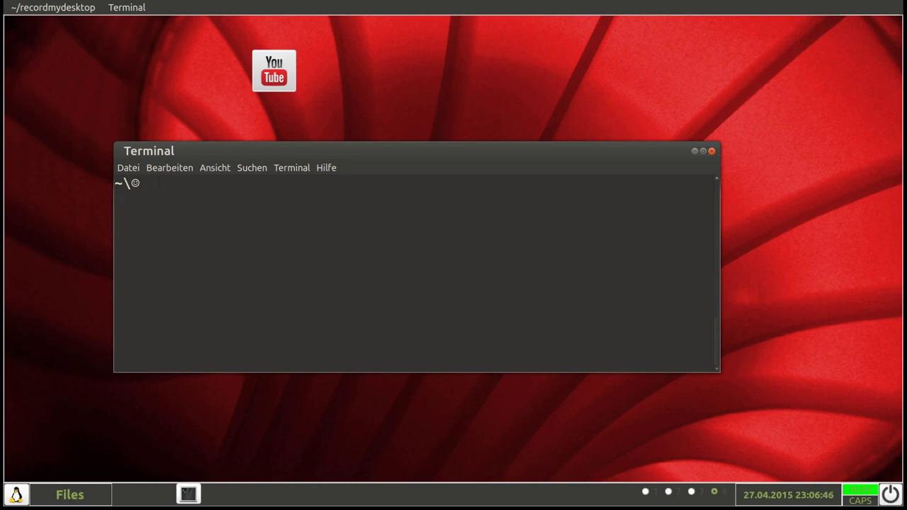
Write sudo apt-get install dconf-tools at the terminal prompt and erase it without running it
type("sudo ap")
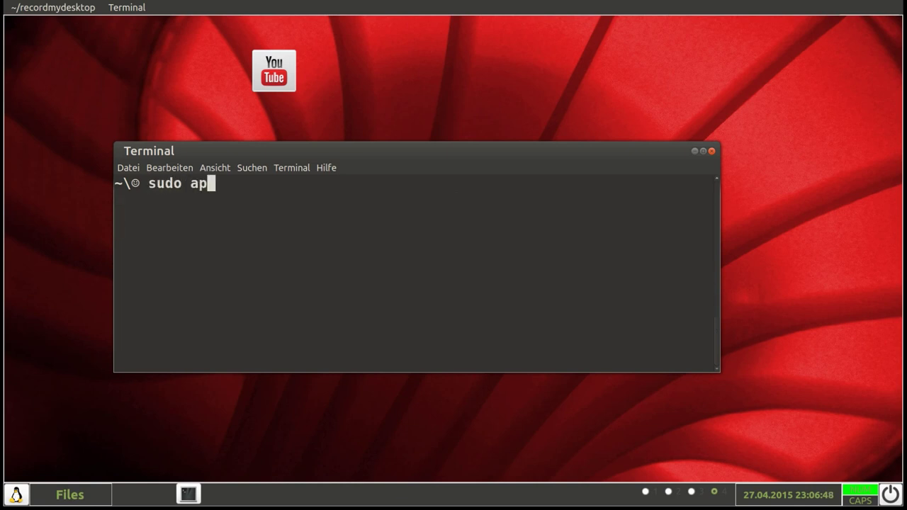
type("t-get in")
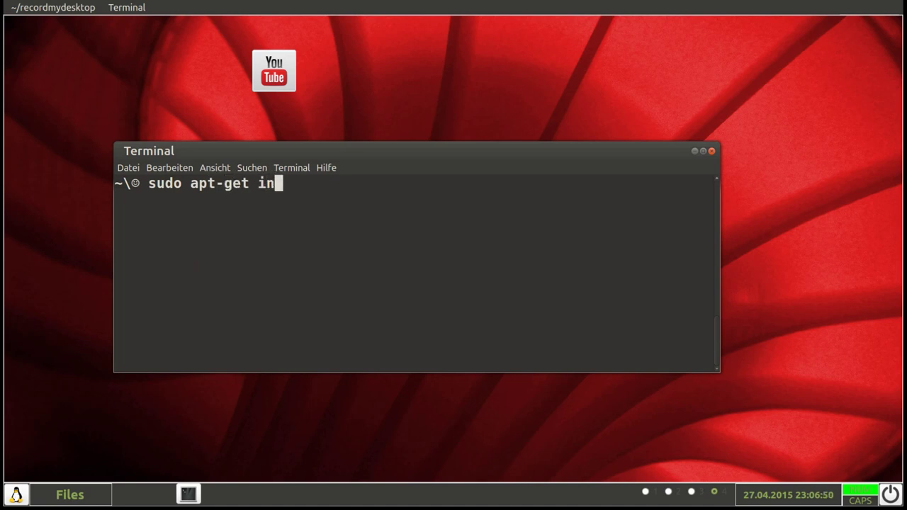
type("stall d")
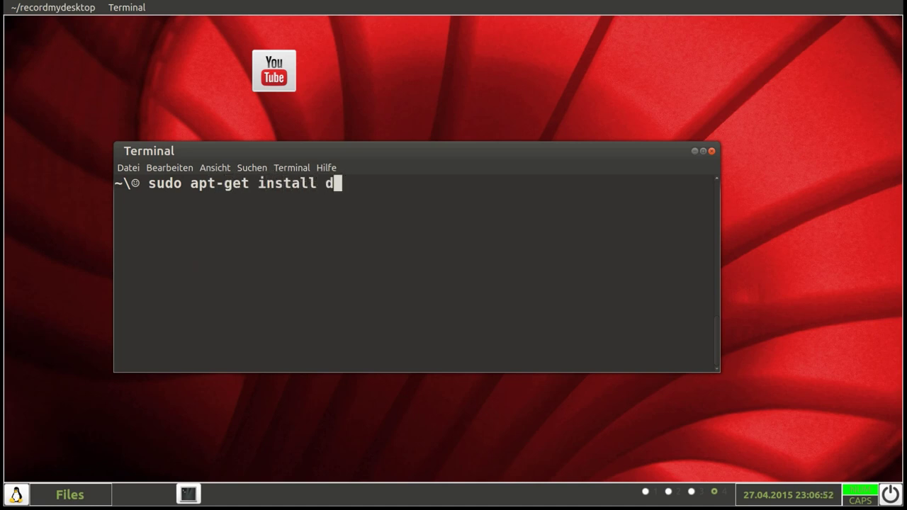
type("conf-")
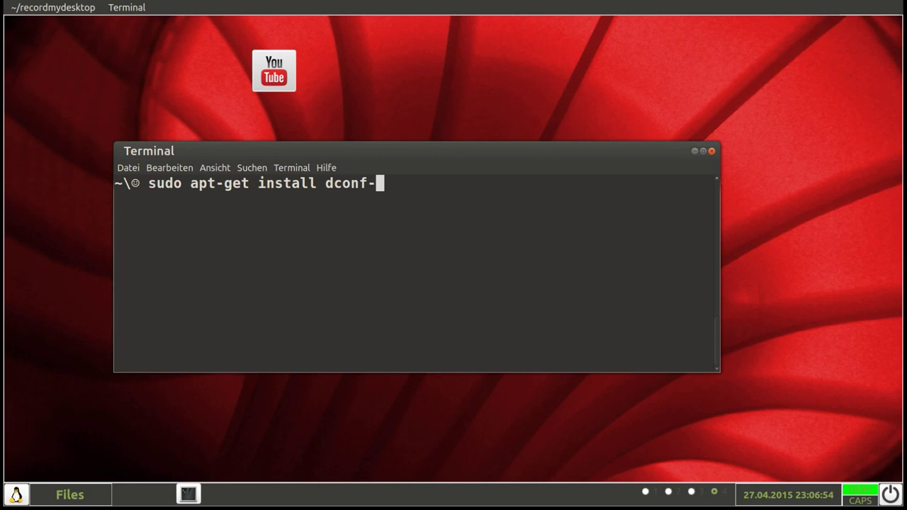
type("tools")
key("BackSpace")
key("BackSpace")
key("BackSpace")
key("BackSpace")
key("BackSpace")
key("BackSpace")
key("BackSpace")
key("BackSpace")
key("BackSpace")
key("BackSpace")
key("BackSpace")
key("BackSpace")
key("BackSpace")
key("BackSpace")
key("BackSpace")
key("BackSpace")
key("BackSpace")
key("BackSpace")
key("BackSpace")
key("BackSpace")
key("BackSpace")
key("BackSpace")
key("BackSpace")
key("BackSpace")
key("BackSpace")
key("BackSpace")
key("BackSpace")
key("BackSpace")
key("BackSpace")
key("BackSpace")
key("BackSpace")
key("BackSpace")
Launch dconf-editor from the terminal and move its window towards the middle of the desktop
type("dco")
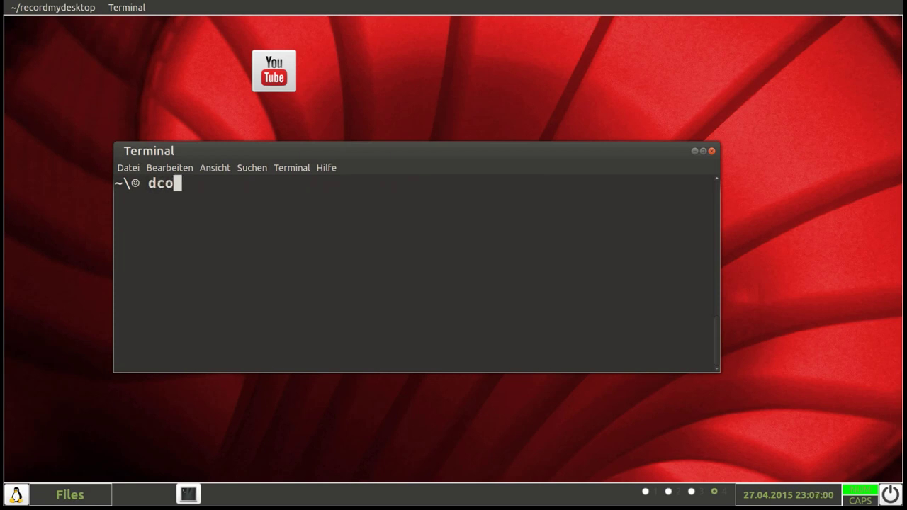
type("nf-editor")
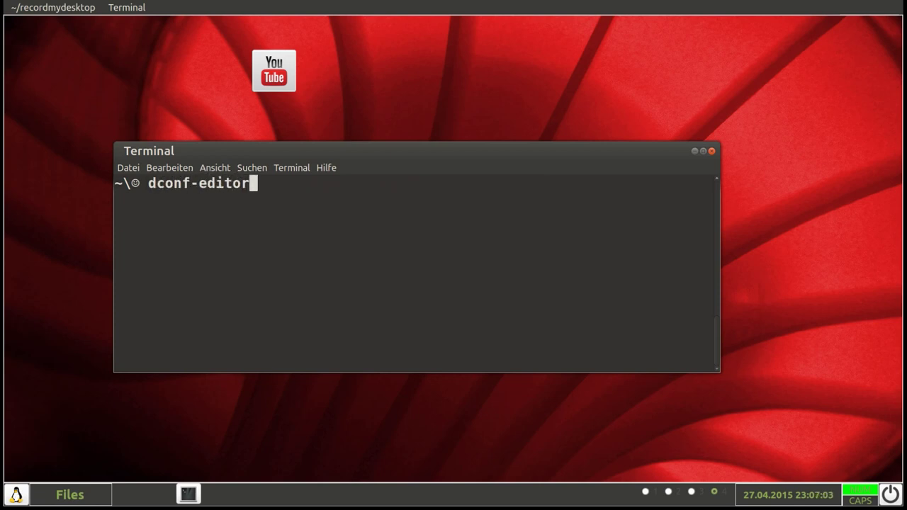
key("Return")
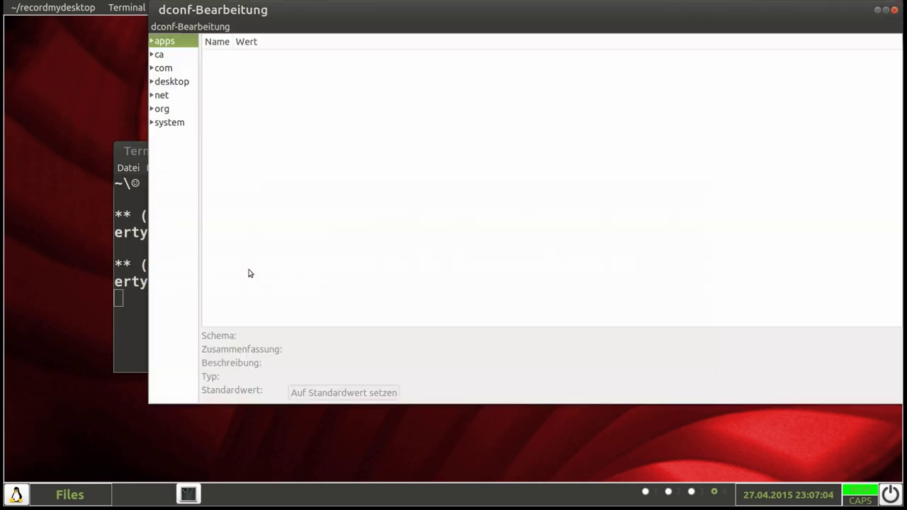
left_click_drag(461, 8, 401, 48)
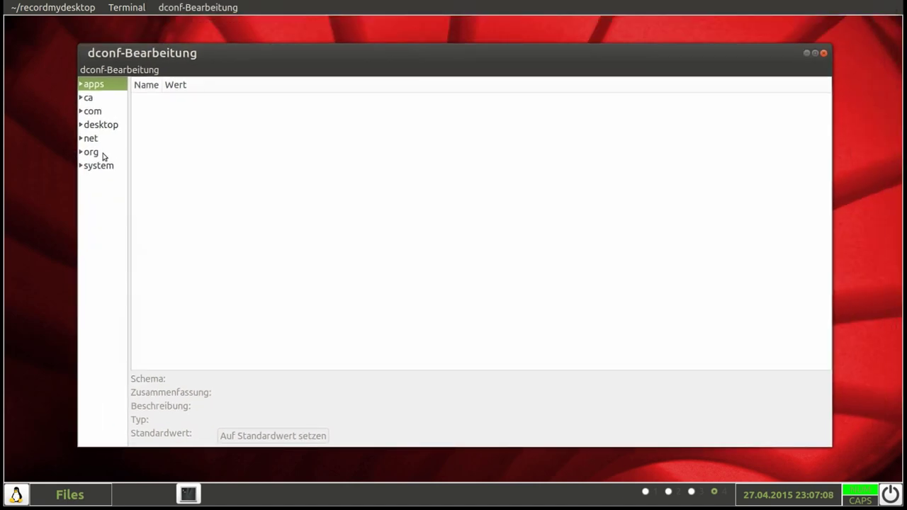
Open the required-components keys under org, mate, desktop, session in the configuration tree and widen the tree area
left_click(80, 152)
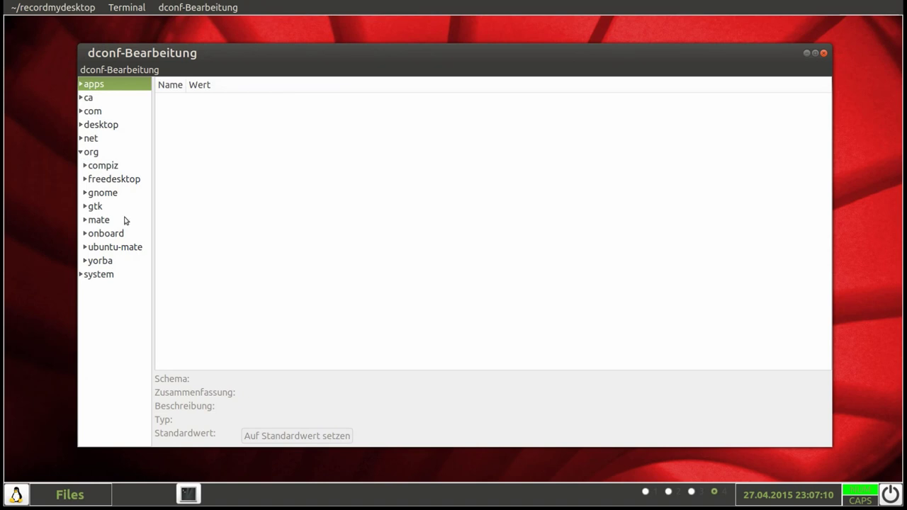
left_click(85, 221)
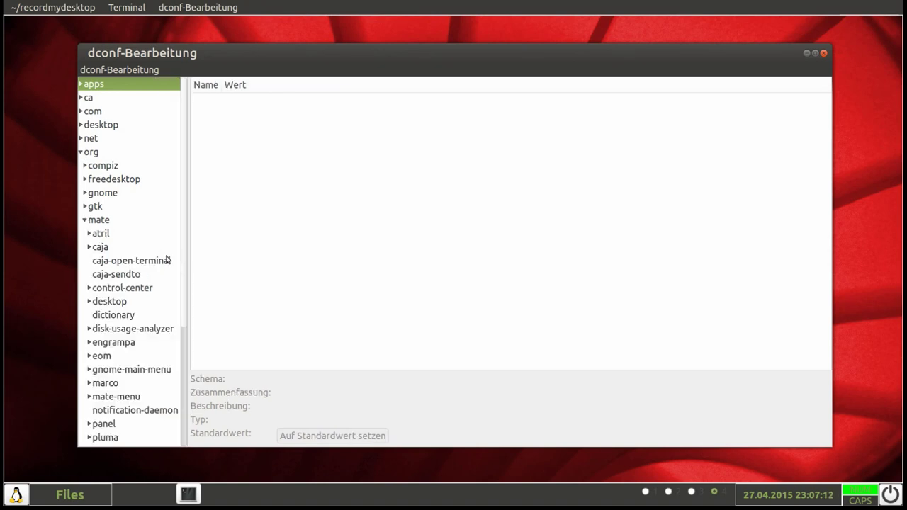
scroll(164, 258, "down", 1)
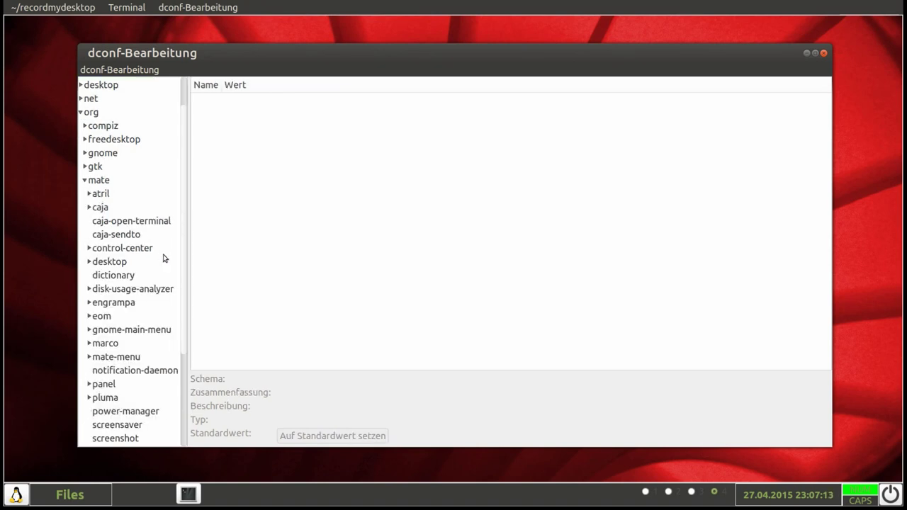
left_click(90, 261)
scroll(156, 292, "down", 5)
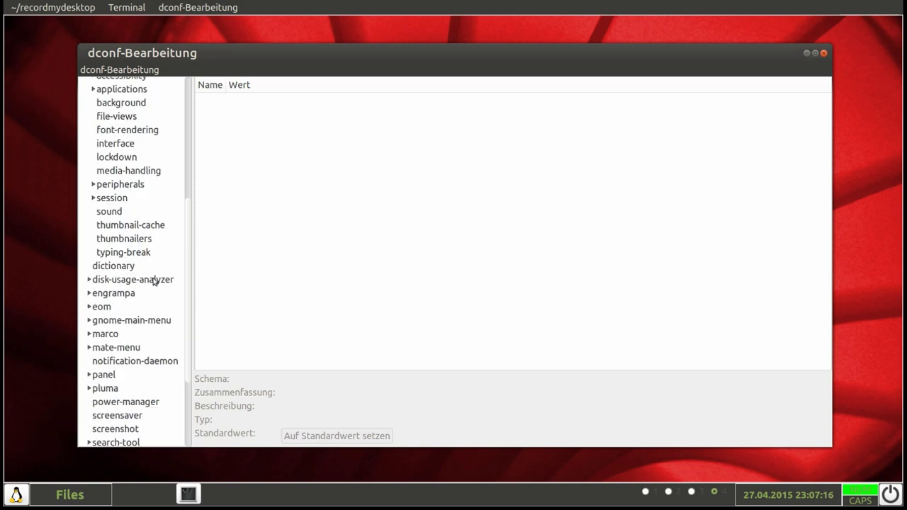
left_click(93, 197)
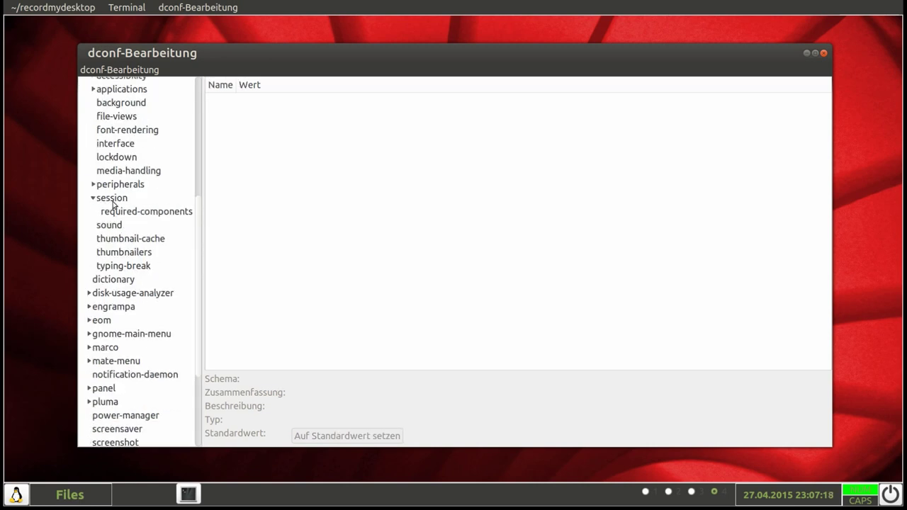
left_click(113, 205)
left_click(127, 213)
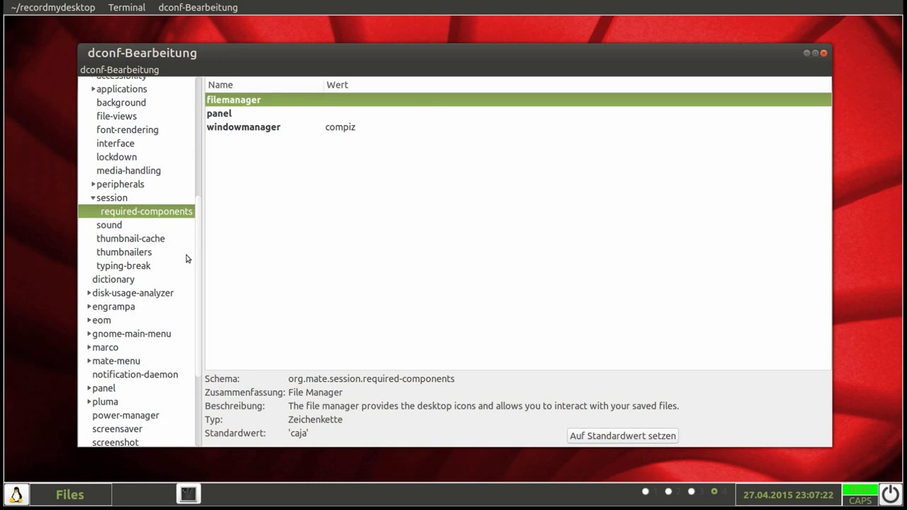
left_click_drag(202, 249, 256, 248)
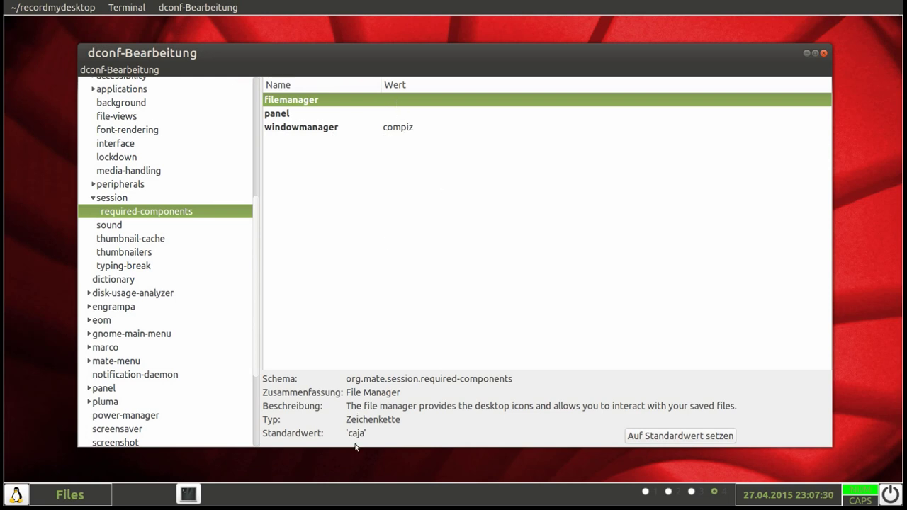
Examine the filemanager, panel and windowmanager keys of the session's required components and close the configuration editor
left_click_drag(440, 51, 438, 44)
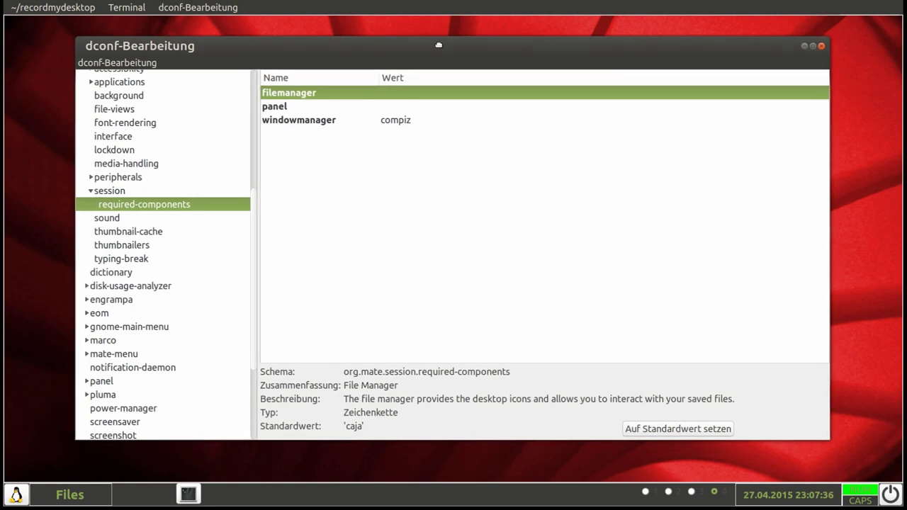
left_click_drag(439, 47, 434, 47)
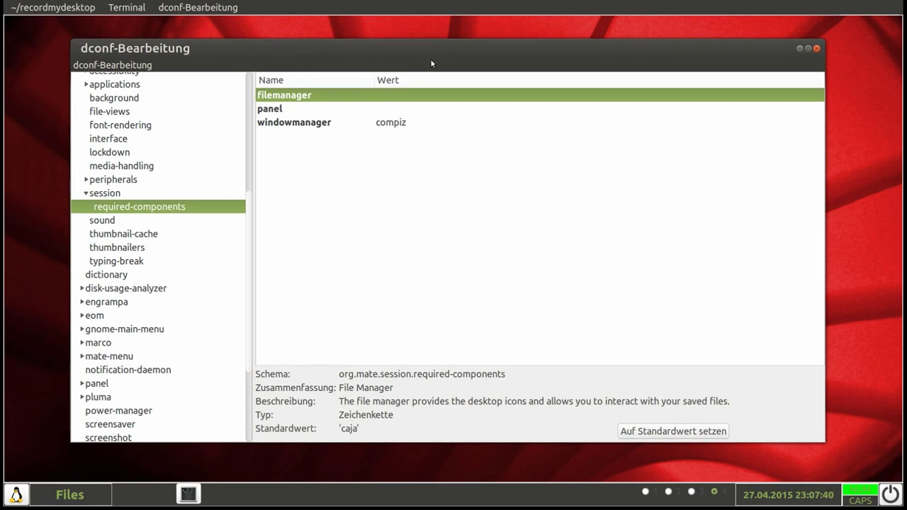
left_click_drag(430, 49, 428, 50)
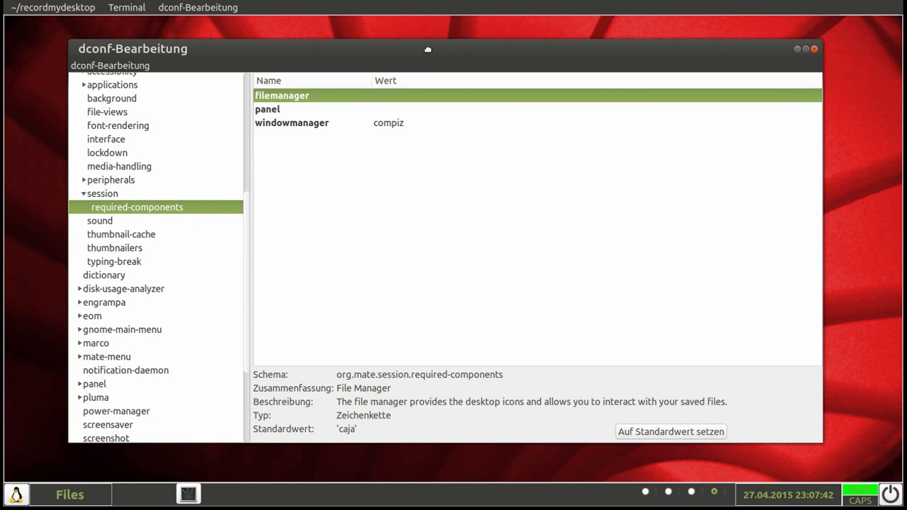
left_click(412, 109)
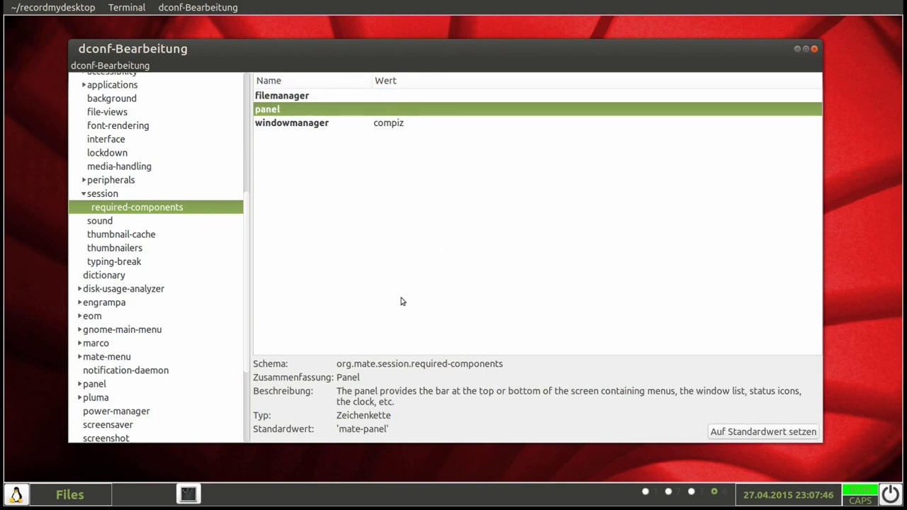
left_click(404, 126)
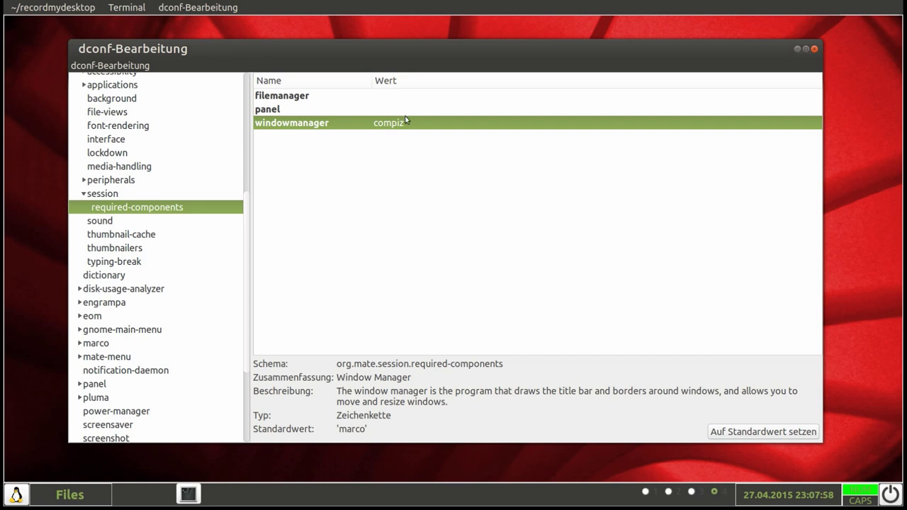
left_click_drag(409, 49, 417, 45)
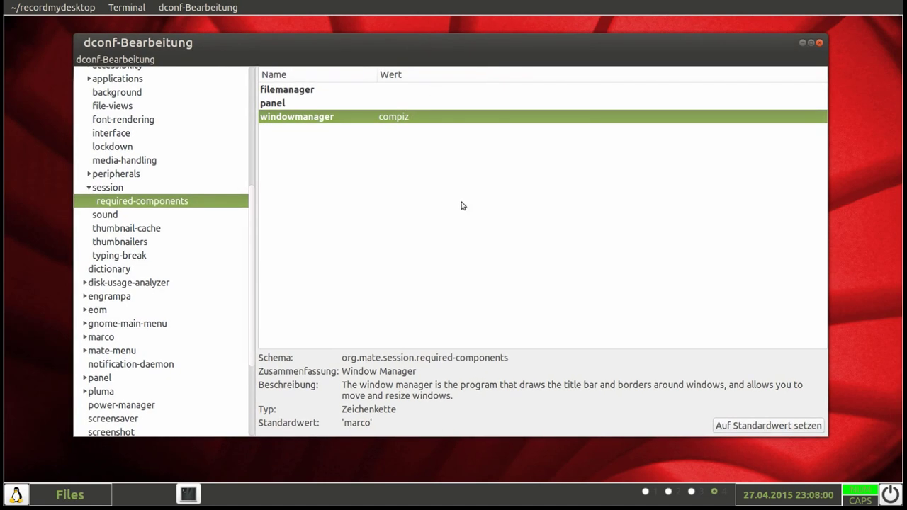
left_click(819, 43)
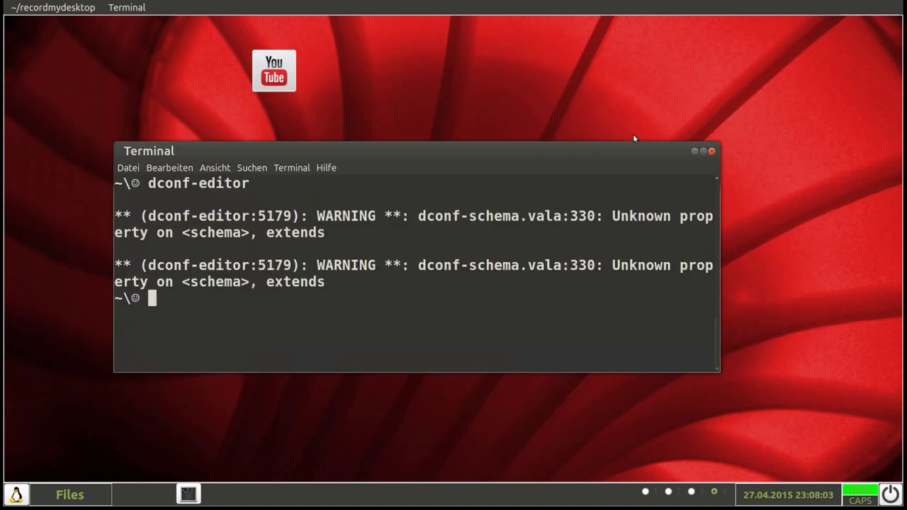
Minimise the terminal, restore it through the desktop's window list and shift its window slightly
left_click(696, 152)
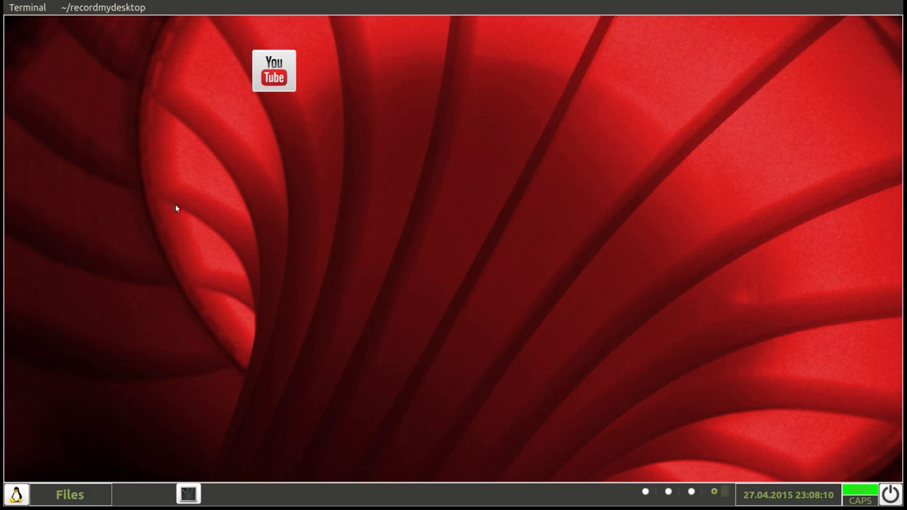
left_click(42, 8)
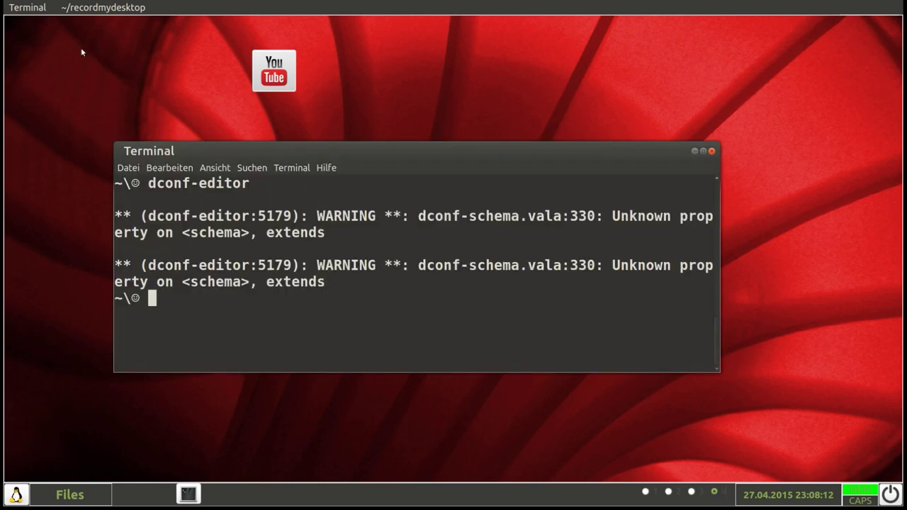
mouse_move(306, 146)
left_mouse_down()
mouse_move(331, 140)
mouse_move(343, 3)
mouse_move(289, 364)
mouse_move(293, 146)
mouse_move(307, 149)
left_mouse_up()
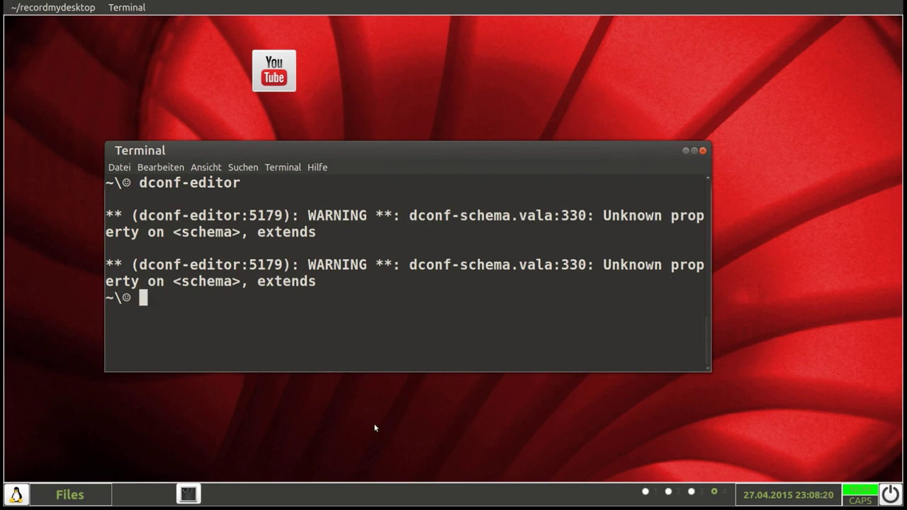
Minimise the terminal again and switch to the second desktop with the window table, and on to the first desktop
left_click(448, 428)
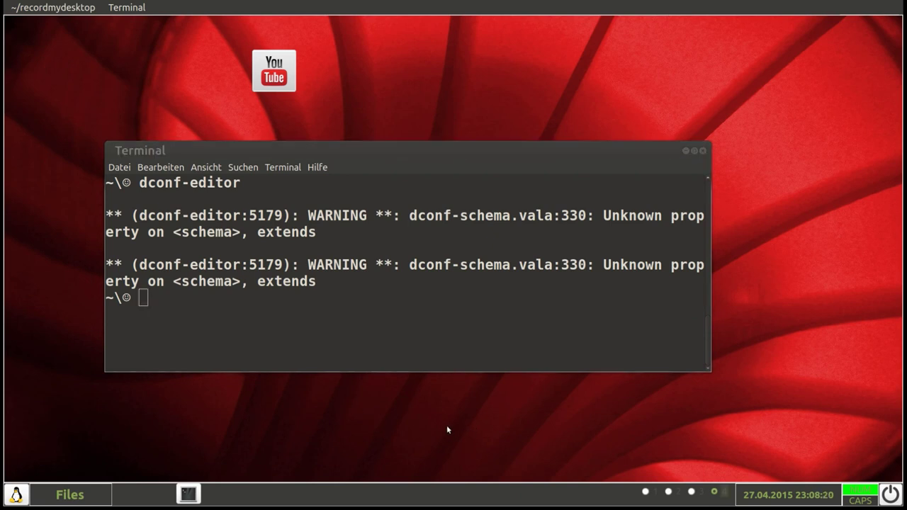
left_click(685, 150)
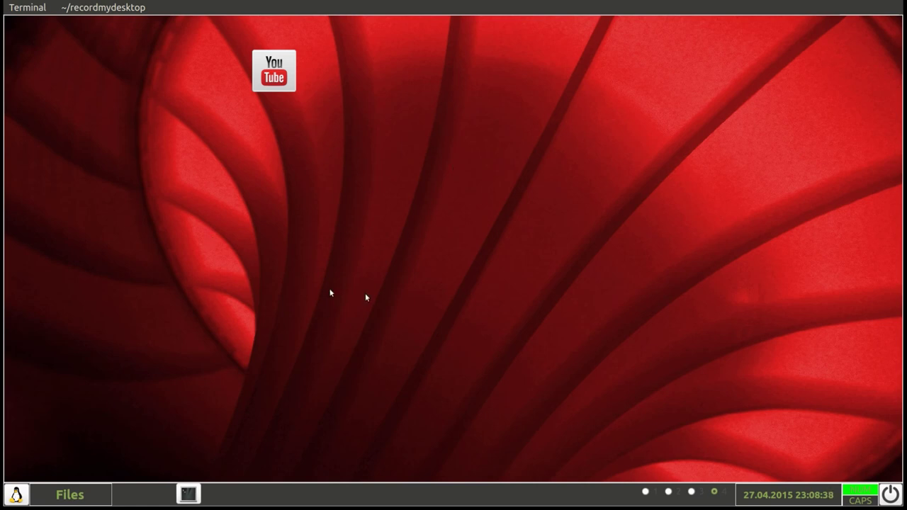
left_click(668, 491)
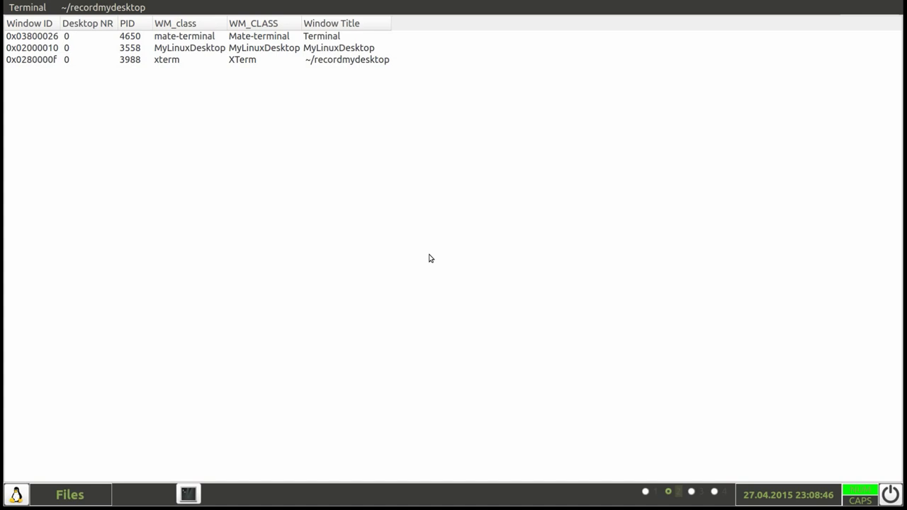
left_click(645, 491)
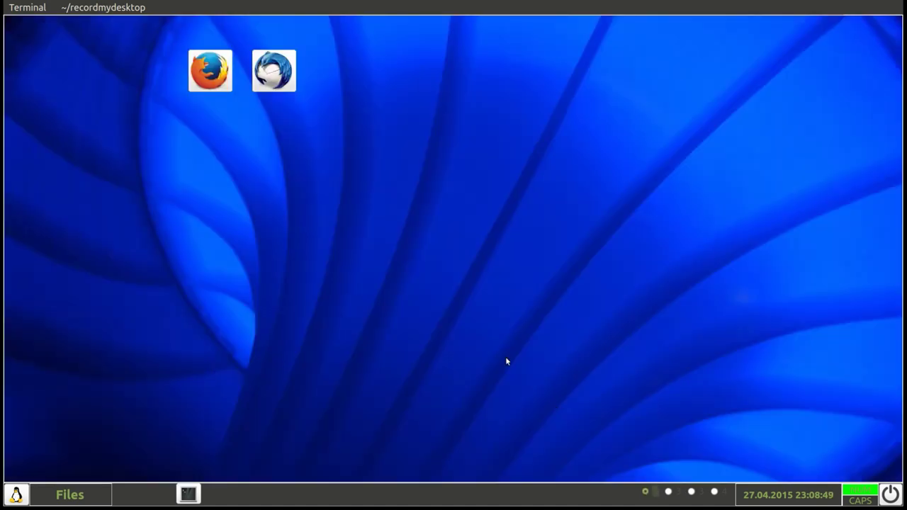
Open the home folder in Dolphin on the first desktop and move its window just below the launcher icons
left_click(74, 496)
left_click_drag(360, 8, 523, 123)
left_click_drag(579, 142, 504, 79)
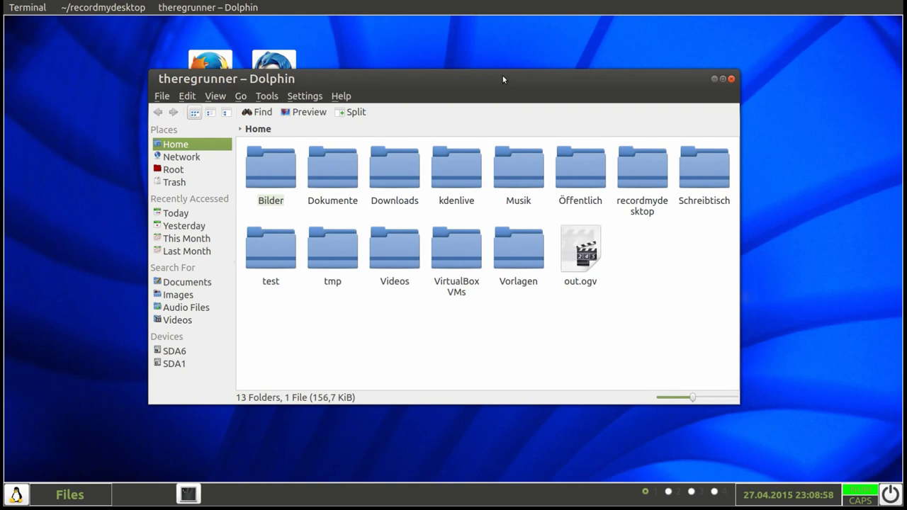
left_click_drag(388, 79, 369, 122)
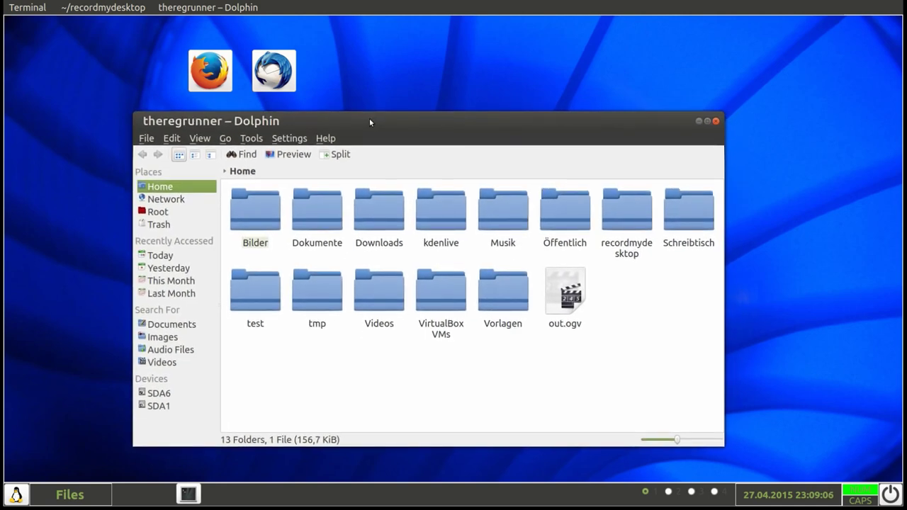